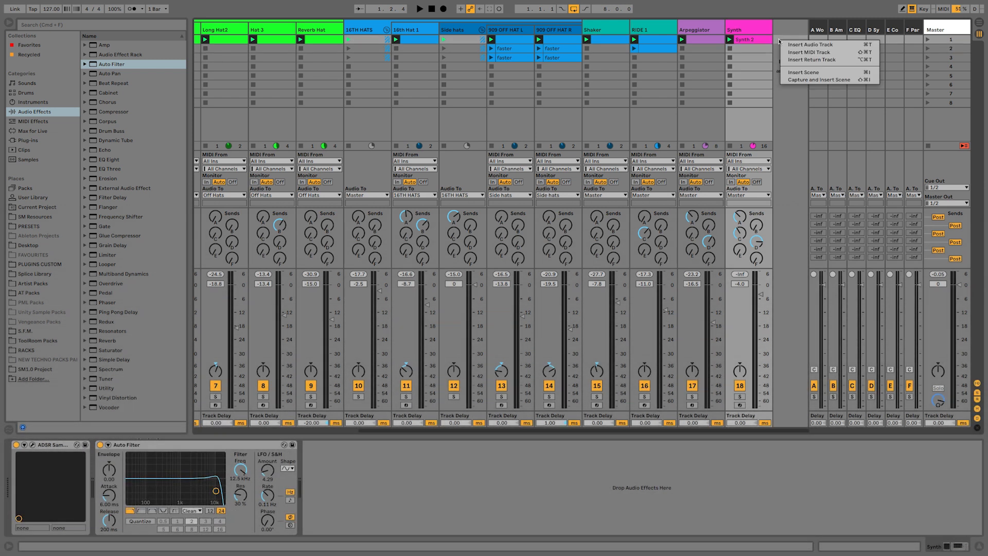
# - Insert a MIDI track after the Synth track and open its ADSR Sample Manager plug-in window
pyautogui.rightClick(781, 42)
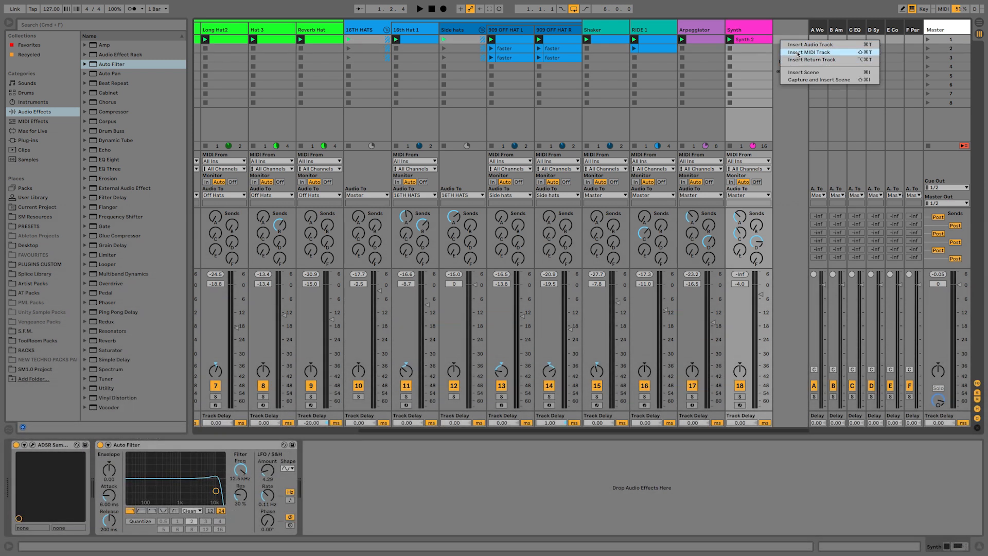
pyautogui.click(798, 53)
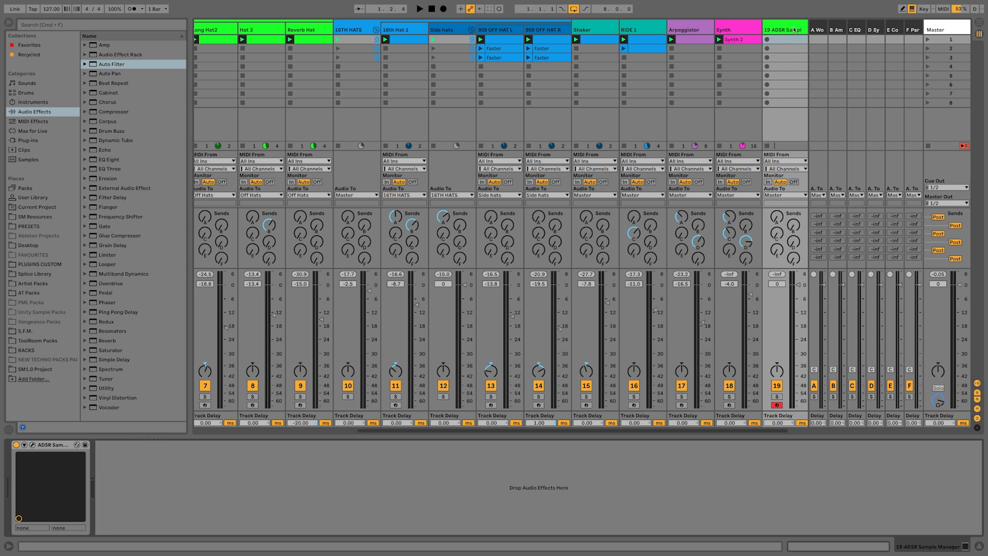
pyautogui.click(786, 31)
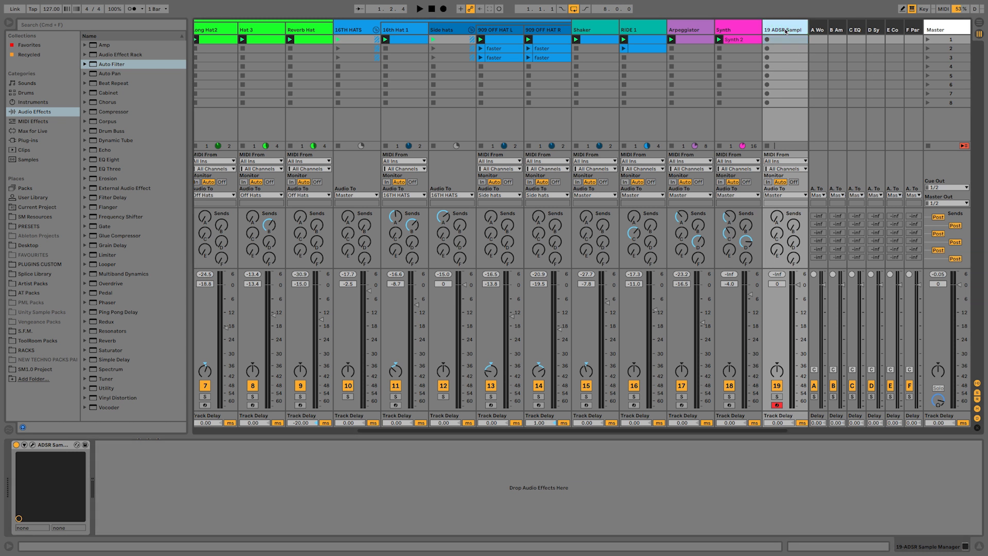
pyautogui.click(31, 446)
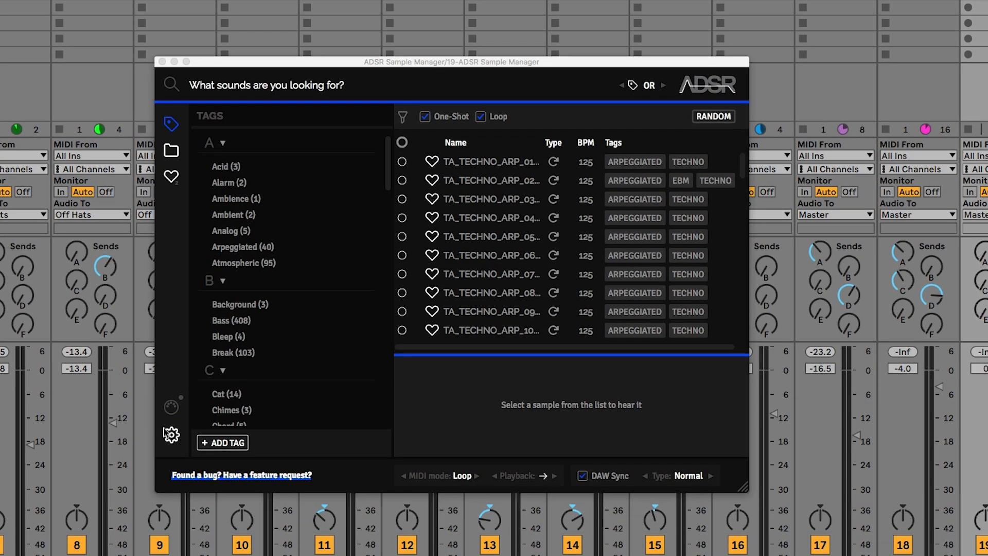
# - In the plug-in settings, set the custom rendered-files location to the SM1.0 Project's Samples folder and export the database
pyautogui.click(307, 323)
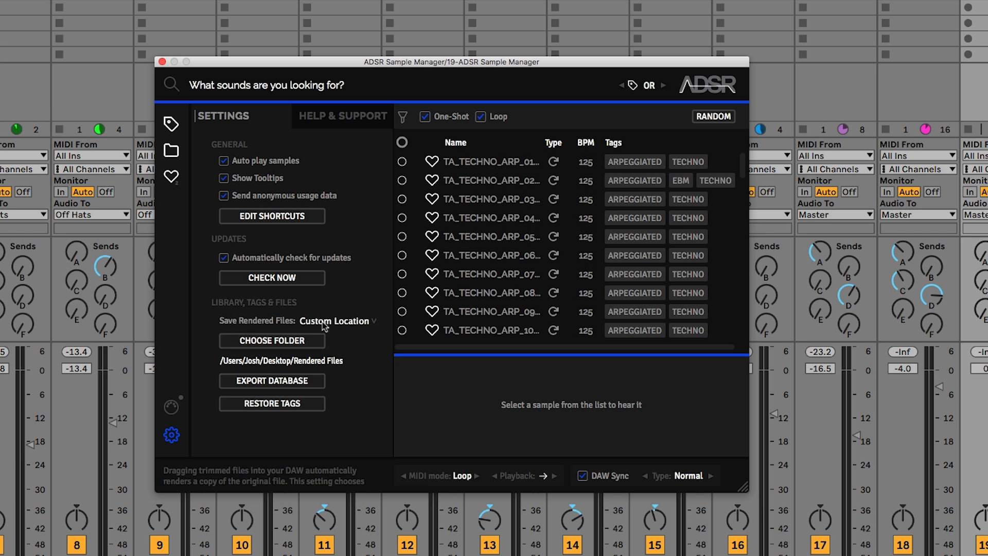
pyautogui.click(373, 321)
pyautogui.click(373, 322)
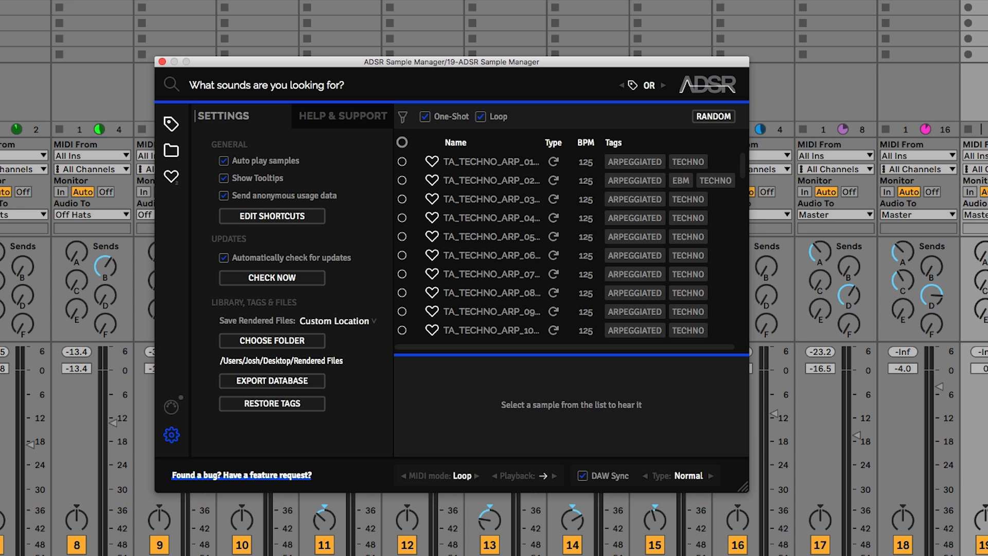
pyautogui.scroll(-1, 468, 309)
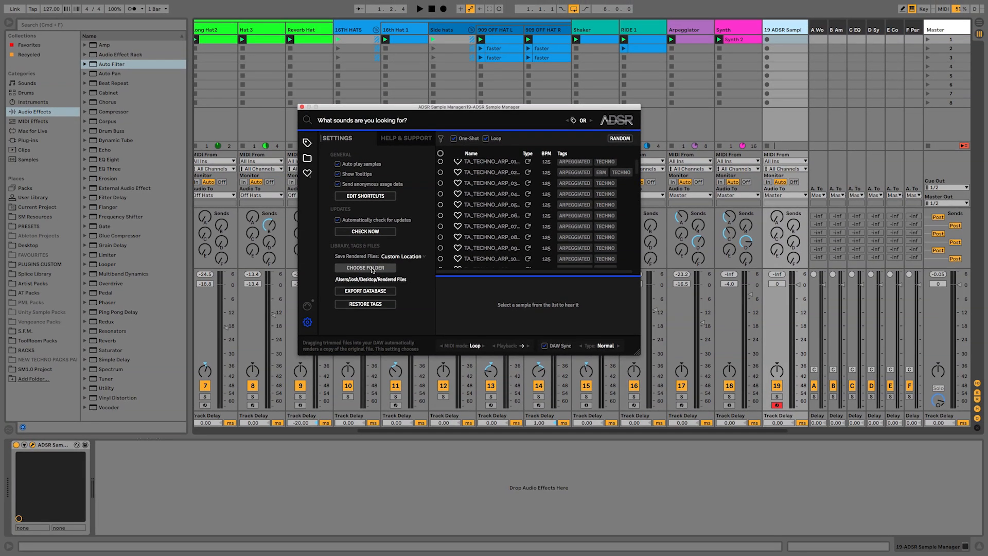
pyautogui.click(346, 291)
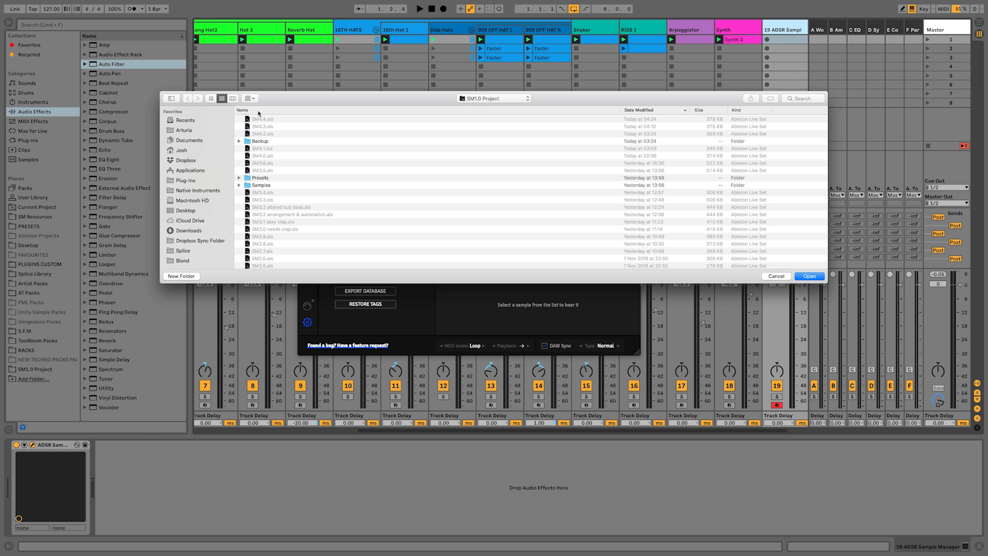
pyautogui.click(261, 185)
pyautogui.click(810, 276)
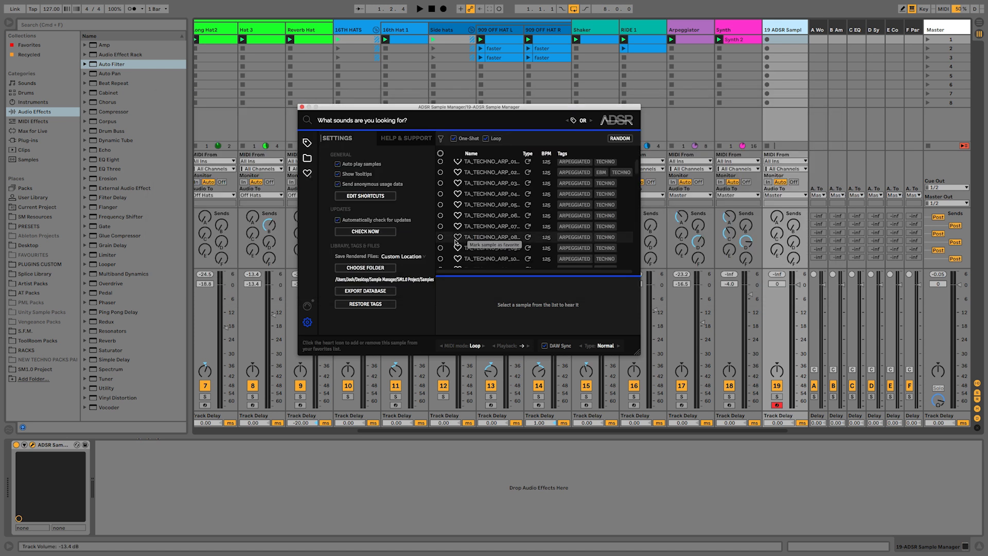
pyautogui.click(370, 292)
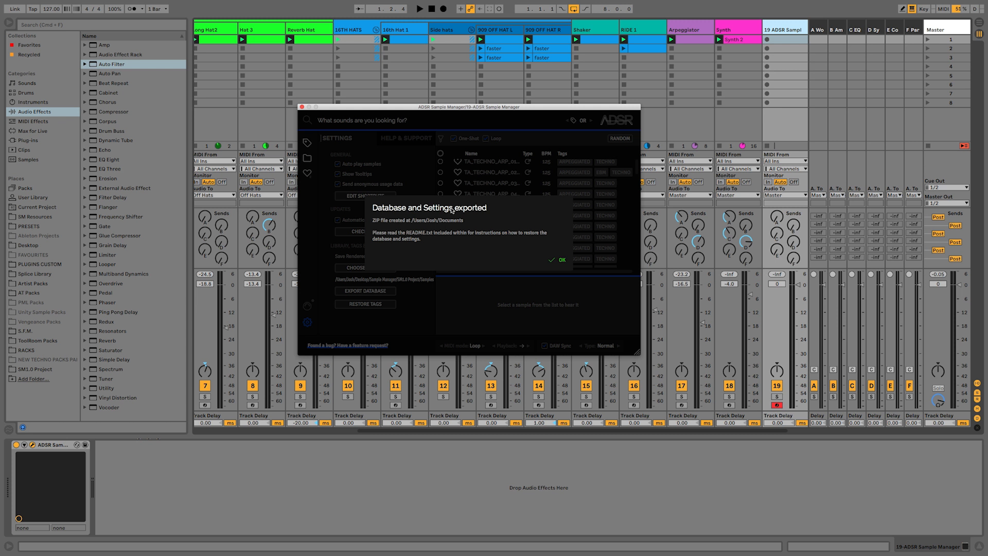
pyautogui.click(562, 261)
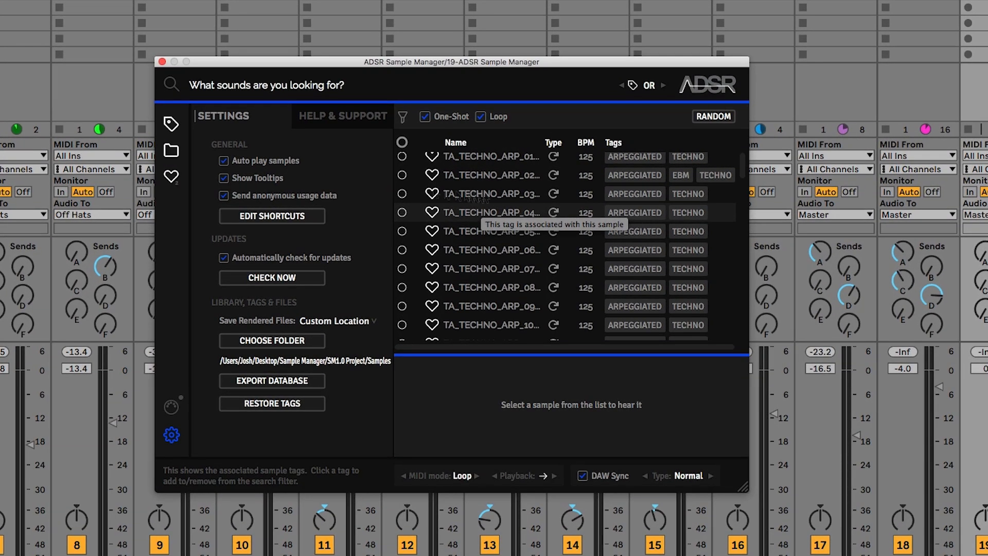
# - Look through the alphabetical list of sample tags
pyautogui.click(170, 124)
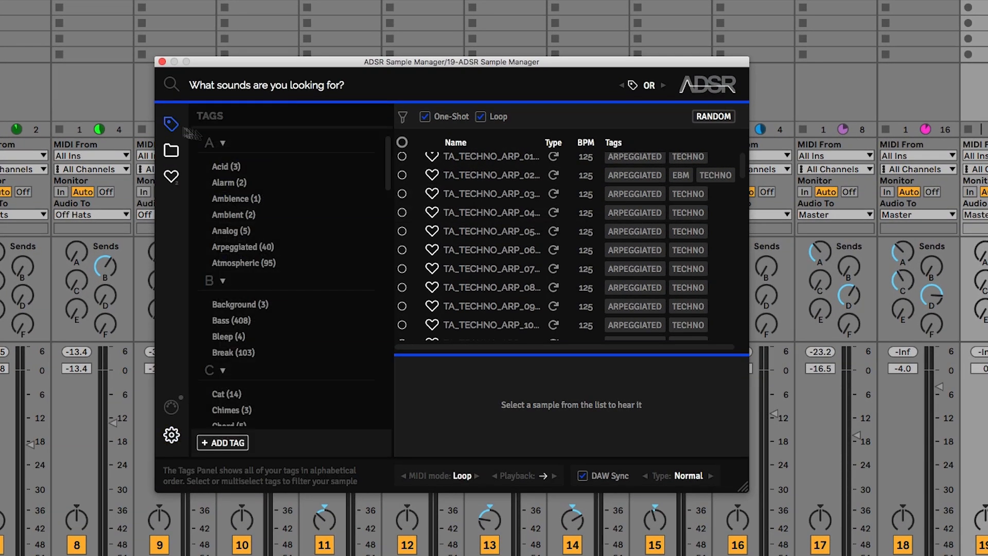
pyautogui.scroll(-10, 256, 212)
pyautogui.scroll(-5, 256, 211)
pyautogui.scroll(5, 256, 211)
pyautogui.scroll(-3, 256, 211)
pyautogui.scroll(15, 192, 154)
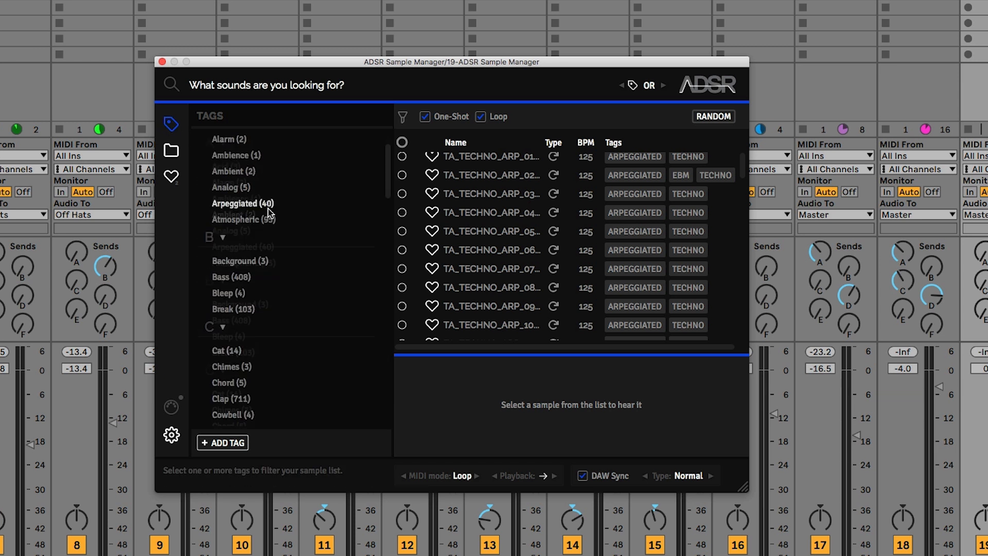
# - Review the Restore Tags options in the plug-in settings and leave without applying them
pyautogui.click(171, 435)
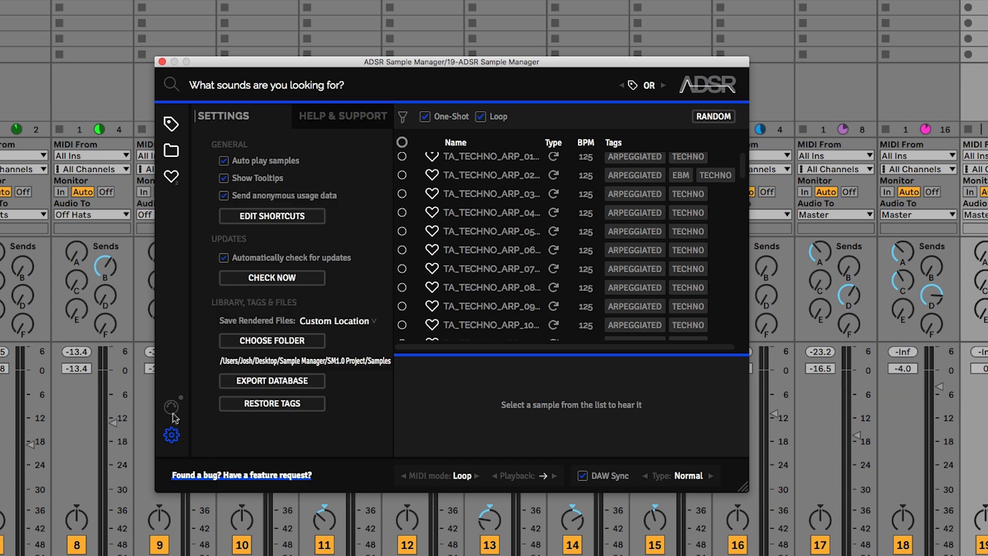
pyautogui.click(270, 405)
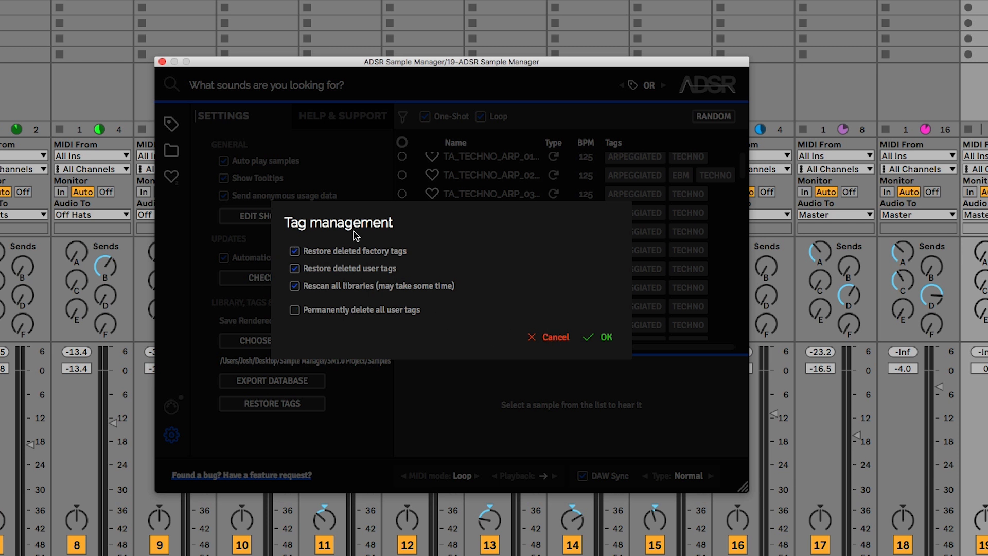
pyautogui.click(559, 337)
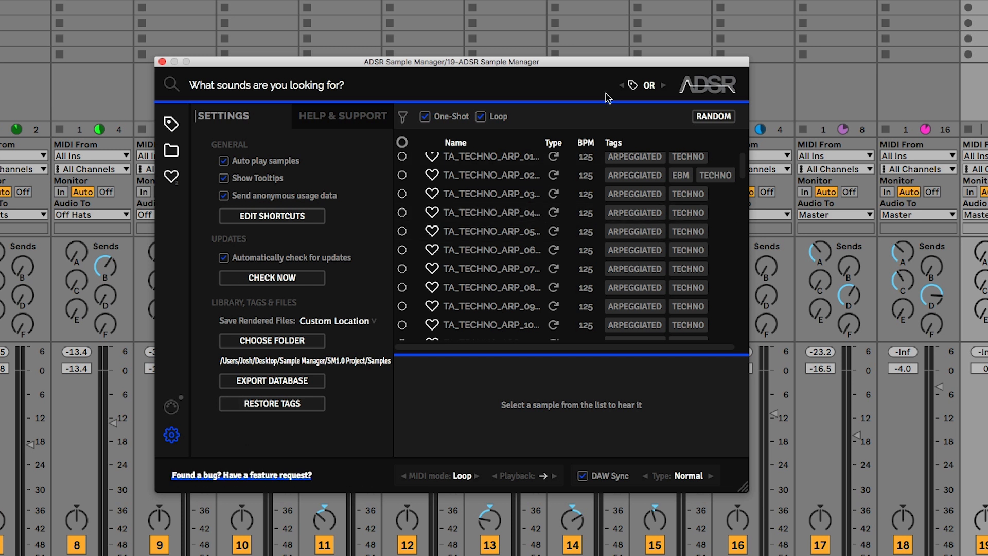
# - Filter the samples to favorites, audition rtx_synth_loop_subi_127_Dm.wav and select rt2_synth_127_bassy_Gm.wav
pyautogui.click(170, 179)
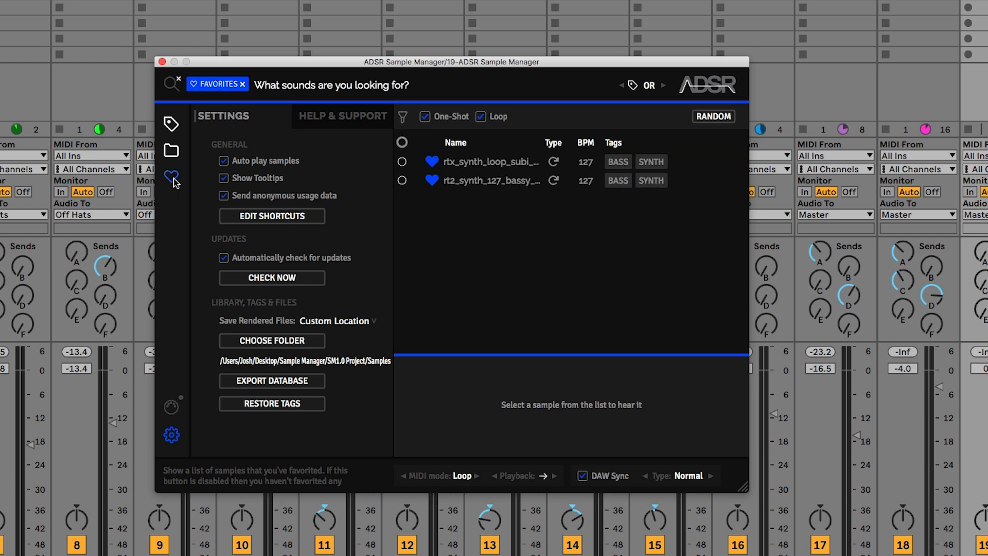
pyautogui.click(463, 186)
pyautogui.press('Up')
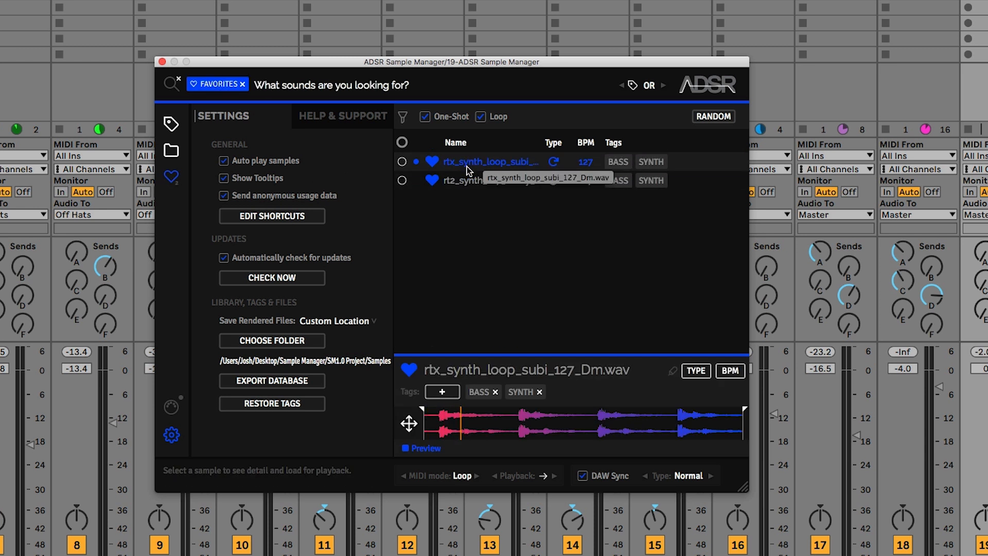
pyautogui.press('Down')
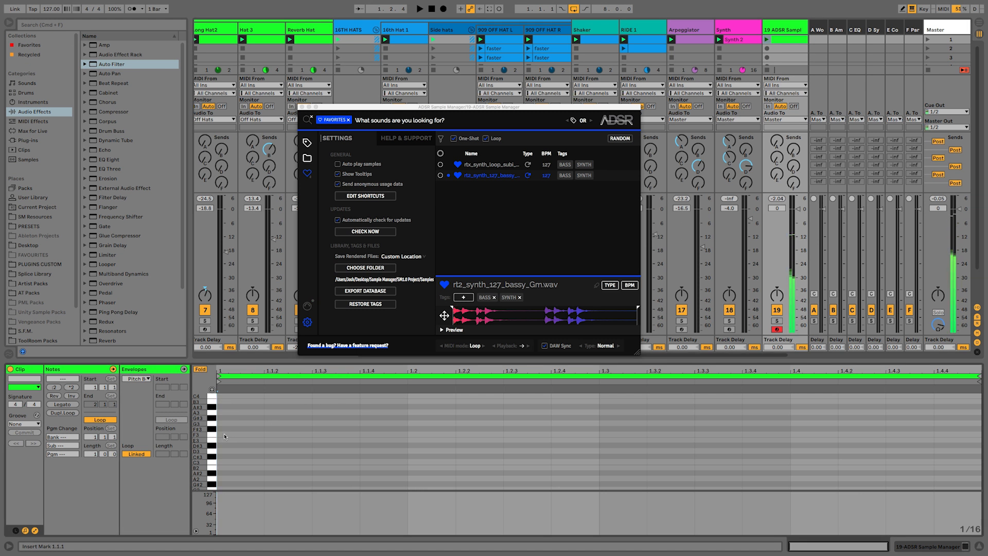
# - Move the start marker of rt2_synth_127_bassy_Gm.wav to just before the third hit in its waveform
pyautogui.scroll(10, 224, 433)
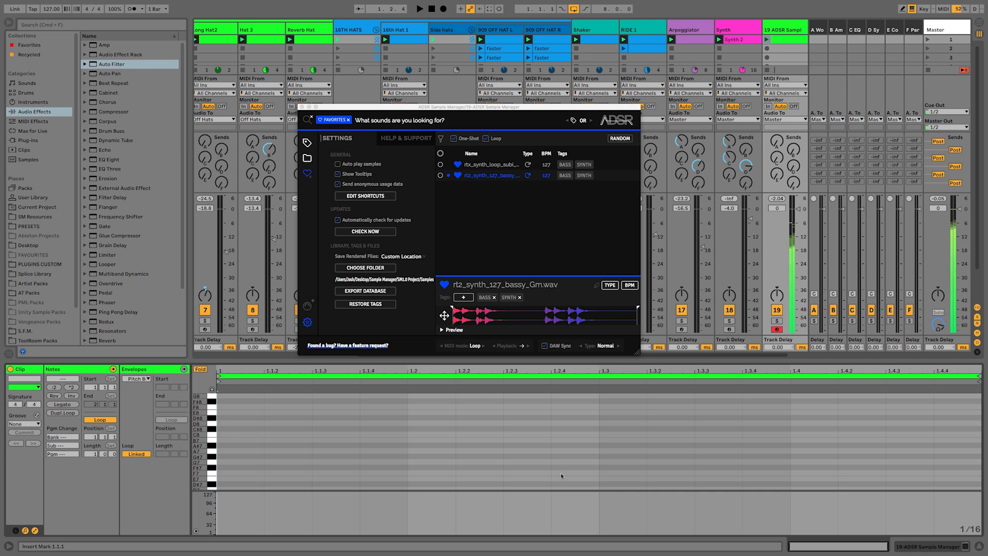
pyautogui.moveTo(453, 308); pyautogui.dragTo(544, 302)
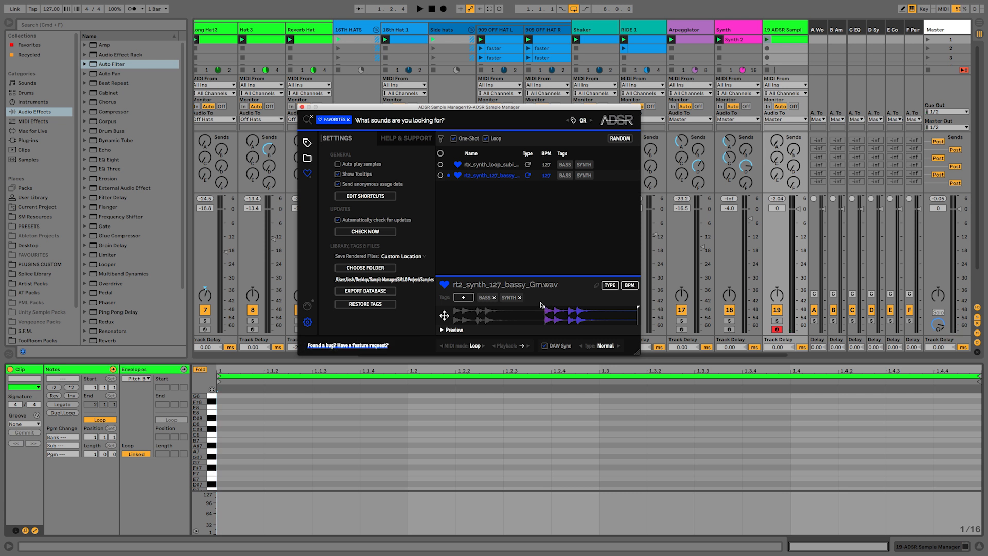
pyautogui.click(545, 309)
pyautogui.moveTo(545, 309); pyautogui.dragTo(538, 312)
pyautogui.click(546, 310)
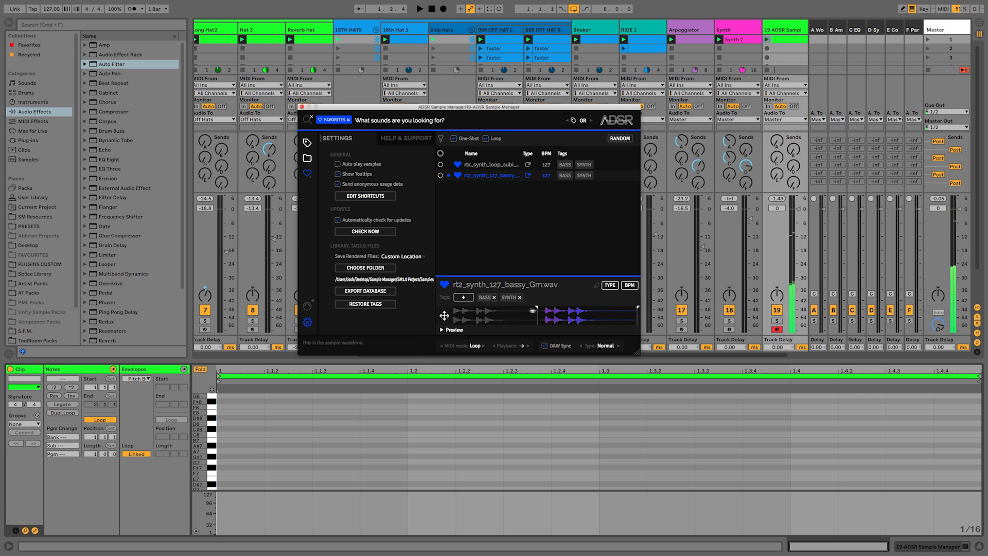
# - Set the MIDI mode to Stop and trim the sample's end marker to right after the third hit
pyautogui.click(484, 346)
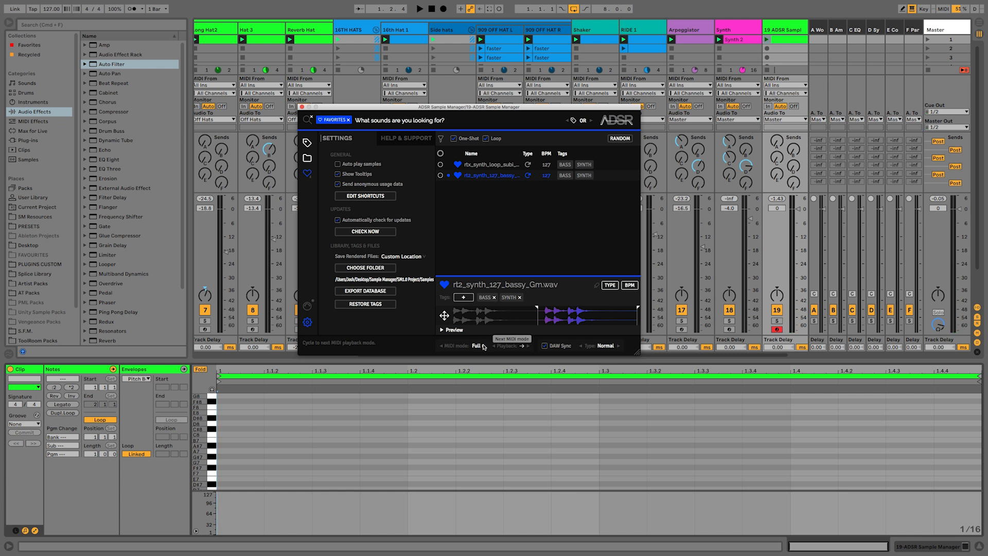
pyautogui.click(484, 345)
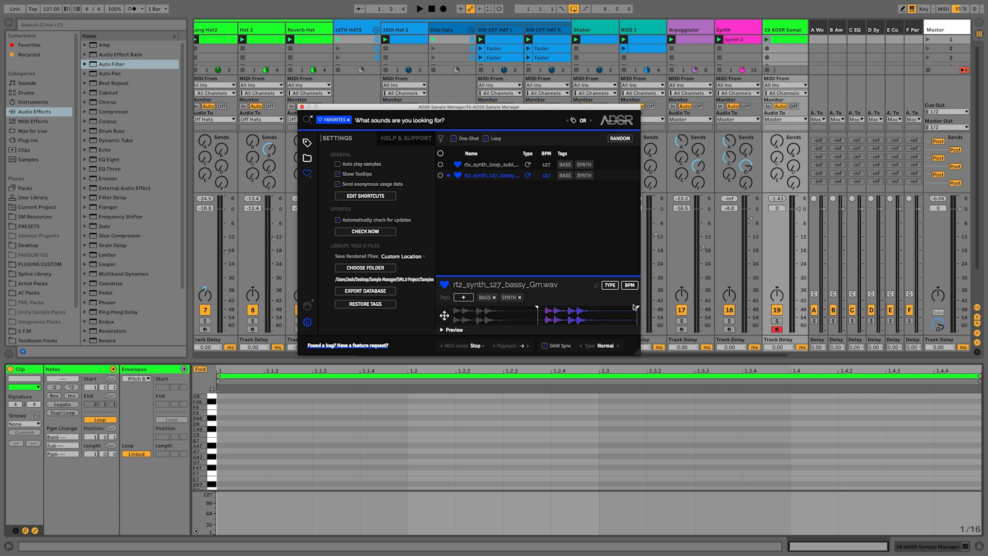
pyautogui.click(555, 307)
# - Place the trimmed sample on a new audio track after the ADSR Sample Manager track and check the rendered-files path
pyautogui.hscroll(2, 462, 341)
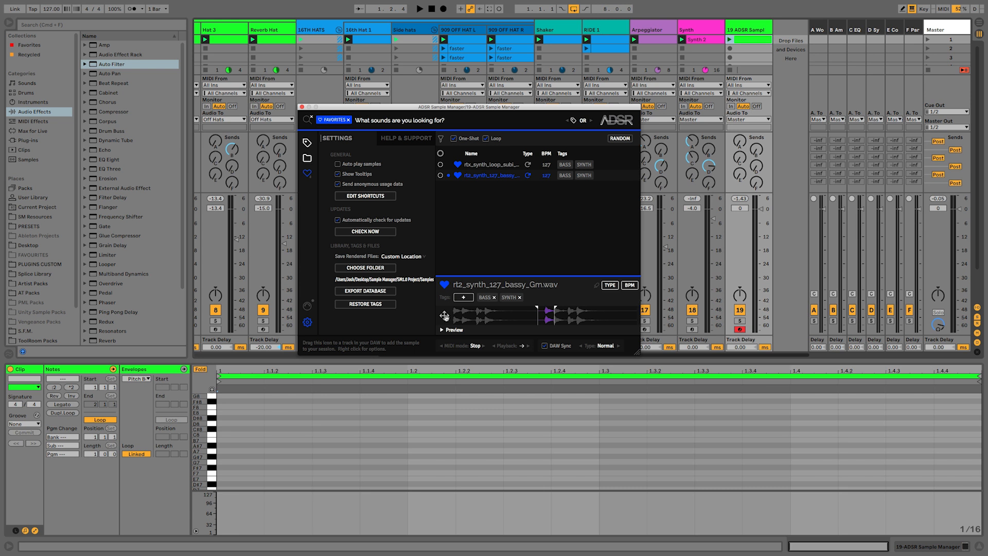
pyautogui.moveTo(444, 316); pyautogui.dragTo(779, 41)
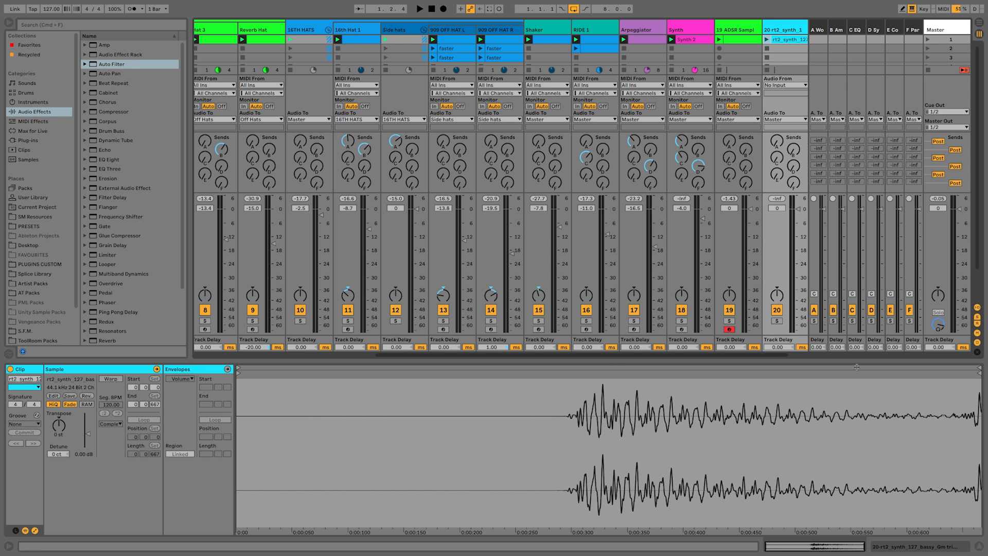
pyautogui.click(736, 30)
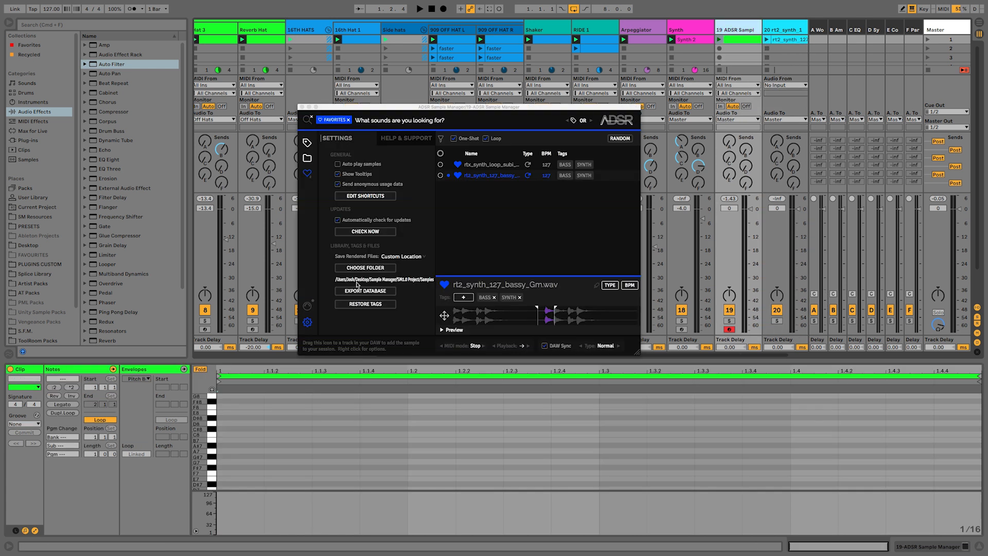
pyautogui.click(780, 32)
# - Launch the new audio clip, turn on Warp and adjust its end warp marker to a segment tempo of about 129.39 BPM
pyautogui.click(768, 40)
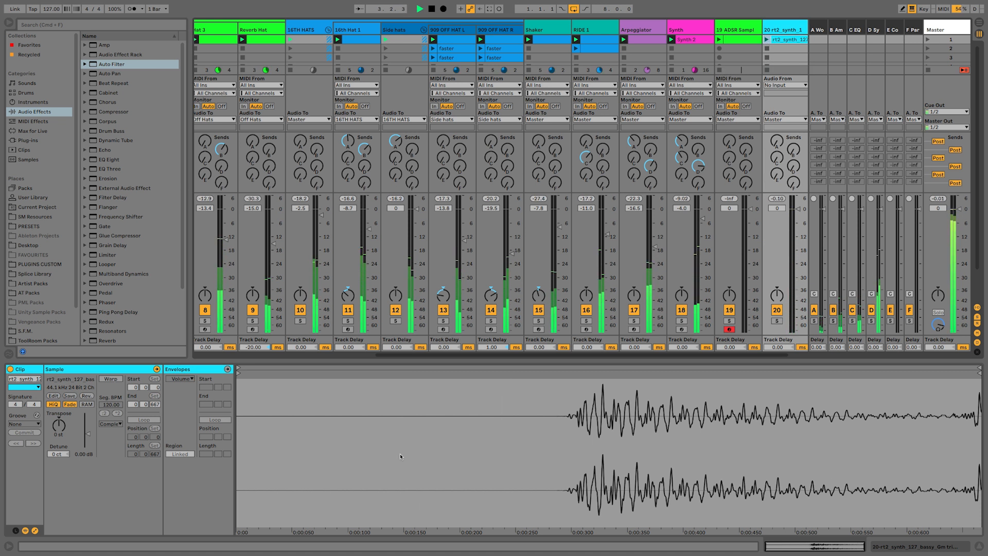
pyautogui.click(111, 378)
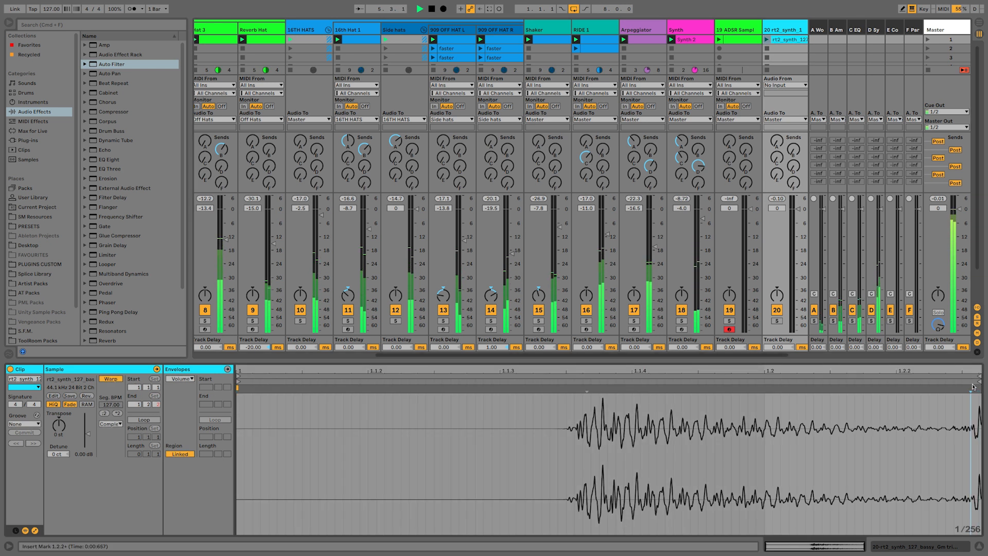
pyautogui.moveTo(974, 387)
pyautogui.mouseDown()
pyautogui.moveTo(983, 387)
pyautogui.moveTo(929, 387)
pyautogui.moveTo(958, 403)
pyautogui.mouseUp()
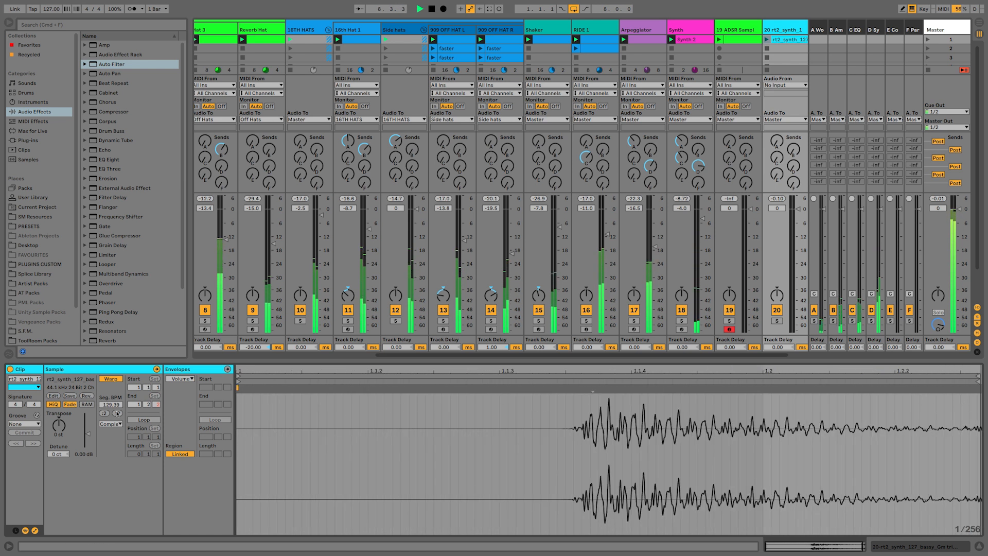
# - Turn on looping for the audio clip, stop playback and set the loop length to 2 bars
pyautogui.click(135, 420)
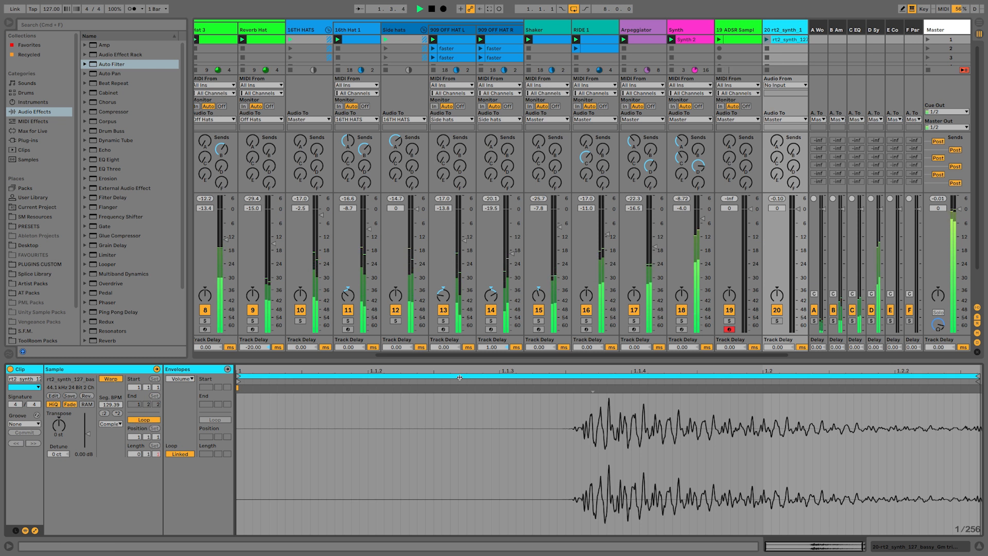
pyautogui.moveTo(462, 385); pyautogui.dragTo(461, 382)
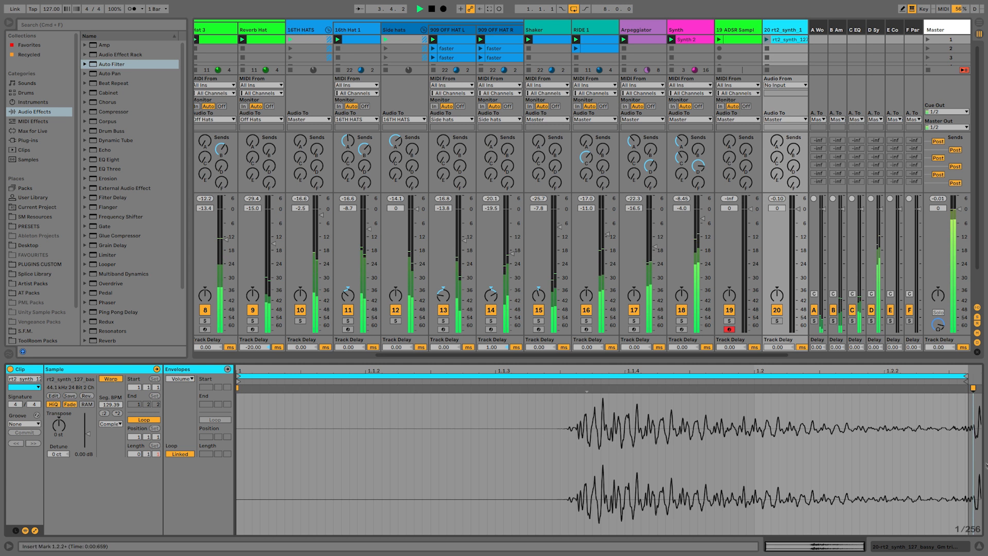
pyautogui.press('space')
pyautogui.click(135, 454)
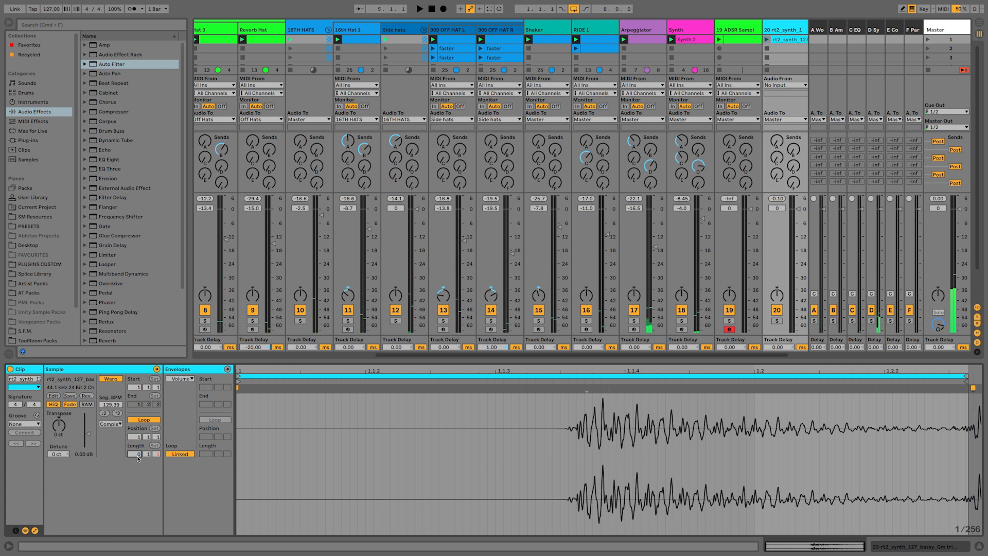
pyautogui.write('2')
pyautogui.press('Return')
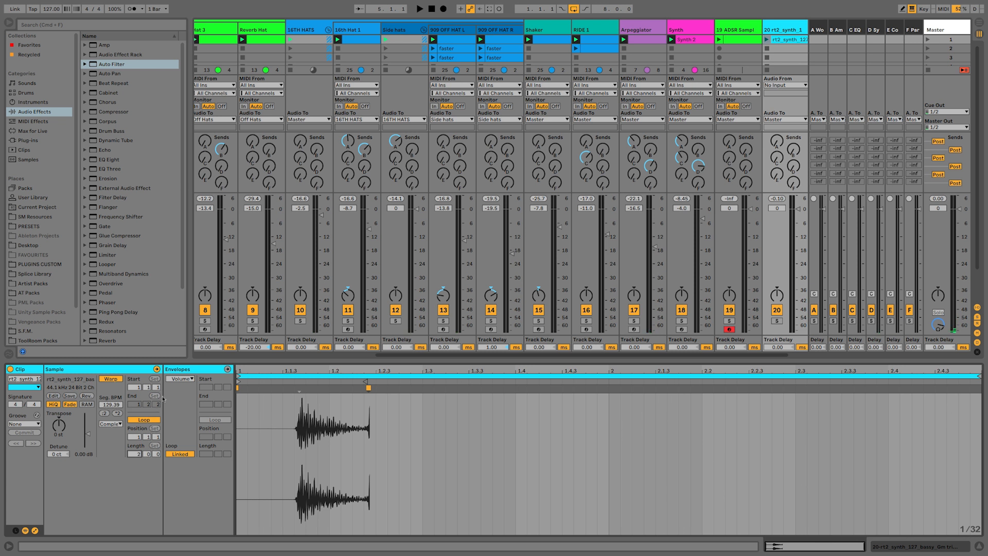
# - Shape the clip's Volume Modulation envelope to drop to silence just before the stray transient at the sample's end
pyautogui.click(178, 379)
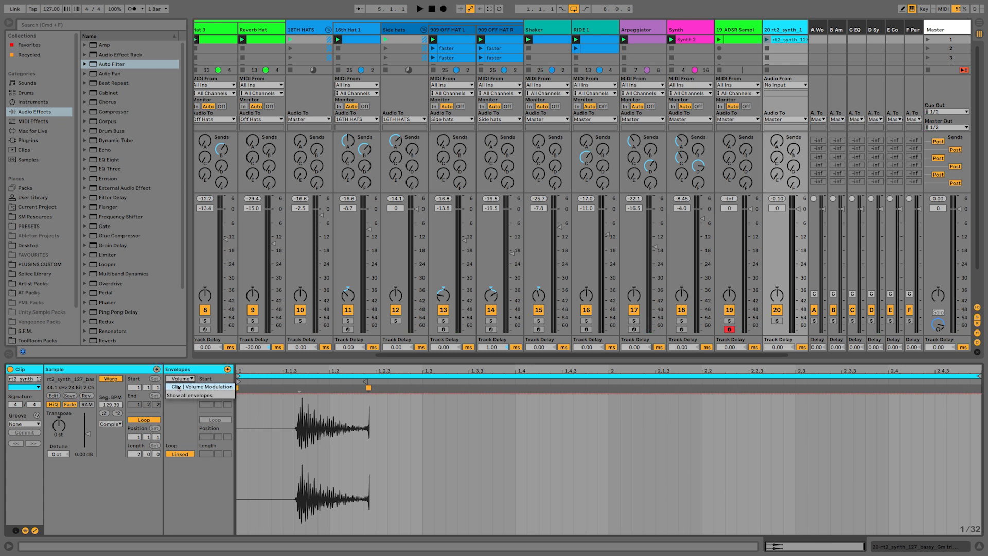
pyautogui.click(179, 387)
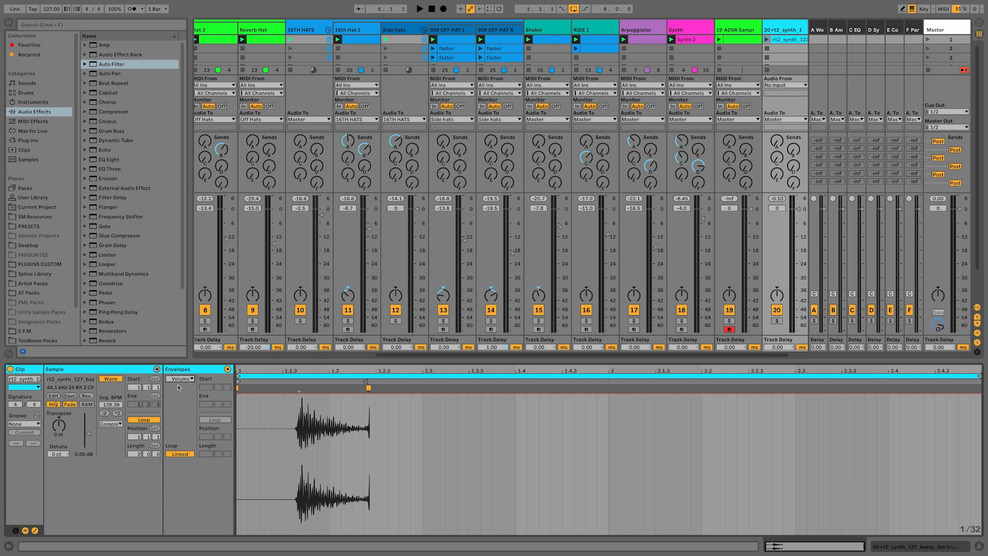
pyautogui.click(361, 395)
pyautogui.moveTo(372, 396); pyautogui.dragTo(368, 530)
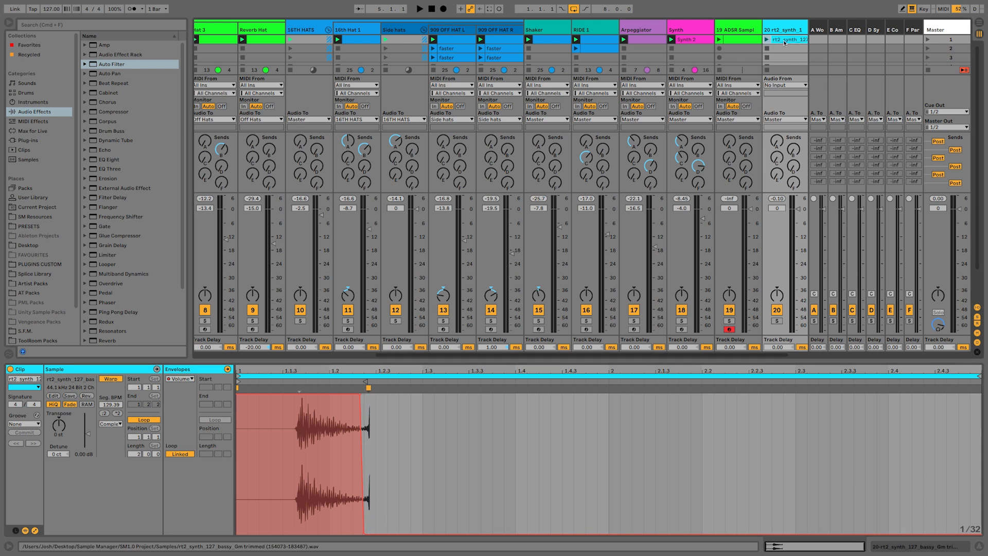
# - Rename the trimmed synth clip as Bass Stab and launch it
pyautogui.press('super+r')
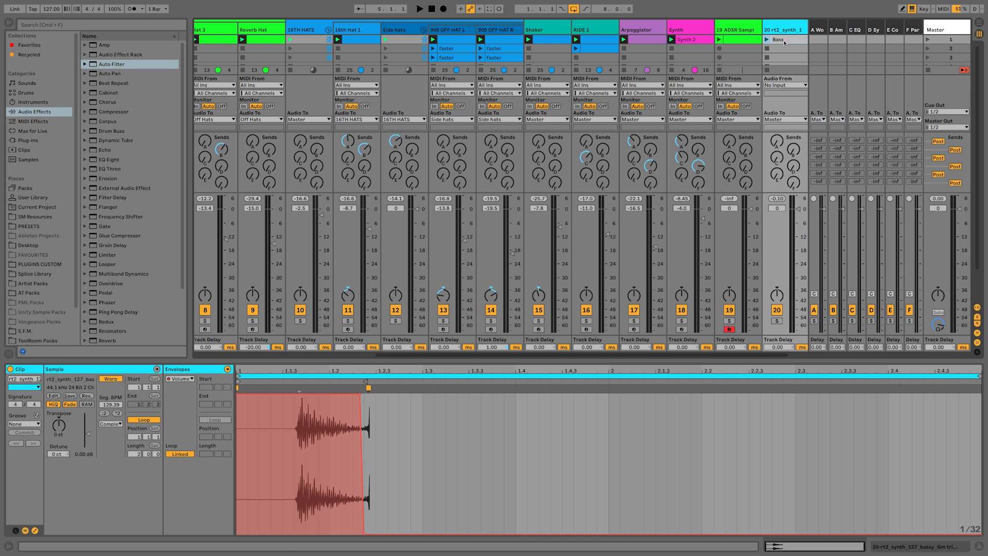
pyautogui.press('Return')
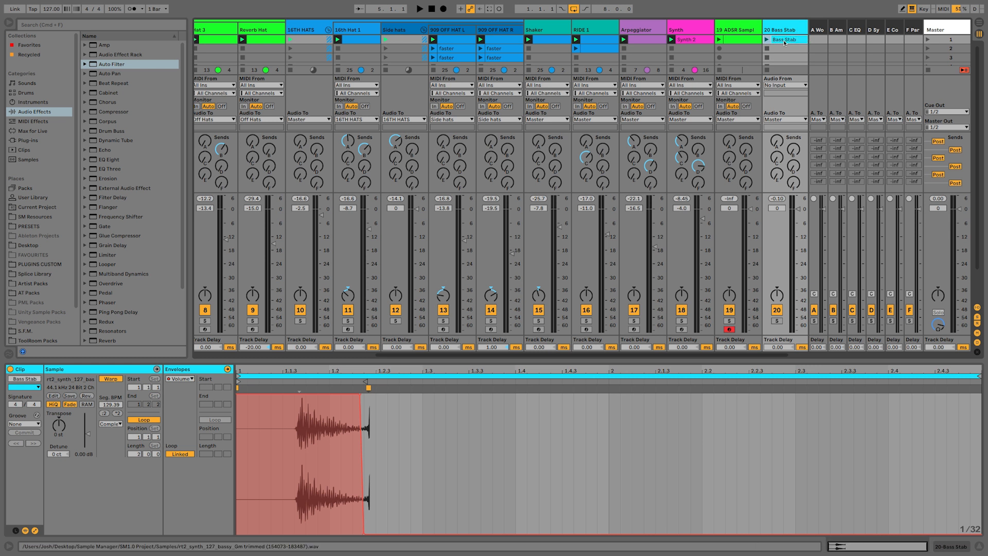
pyautogui.click(767, 39)
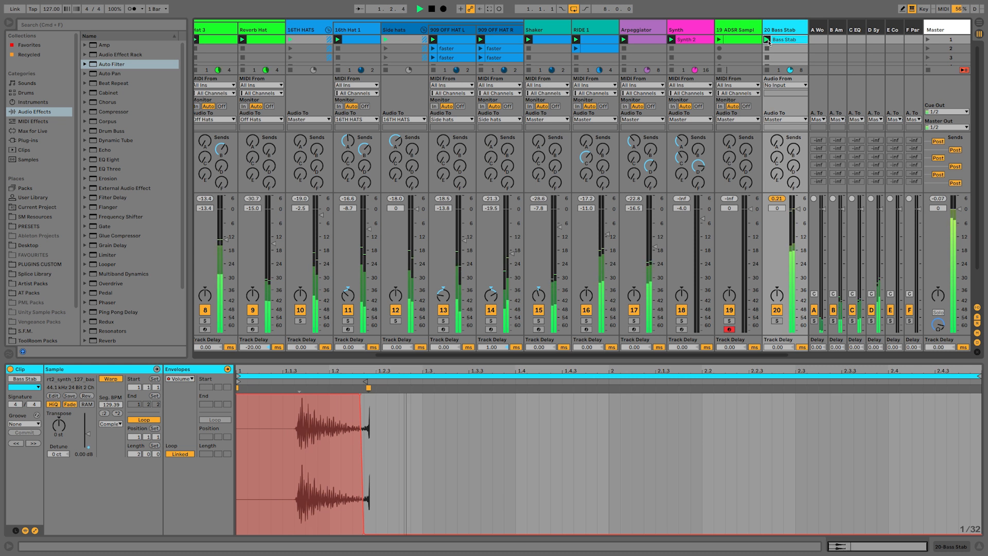
# - Add a warp marker at the sample's hit and shift the hit slightly later, to a segment tempo of about 146.43 BPM
pyautogui.doubleClick(298, 390)
pyautogui.moveTo(299, 390); pyautogui.dragTo(282, 388)
pyautogui.press('space')
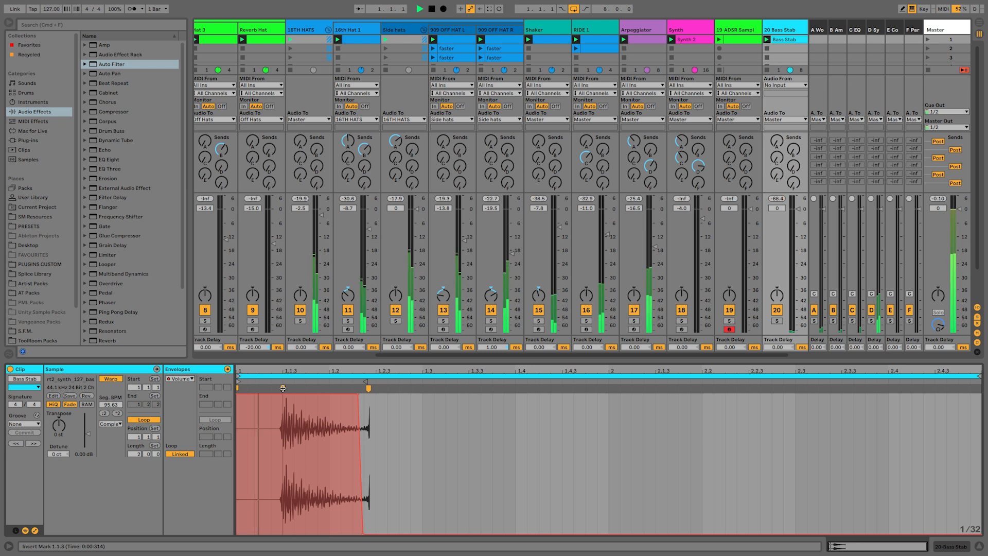
pyautogui.moveTo(283, 387); pyautogui.dragTo(303, 388)
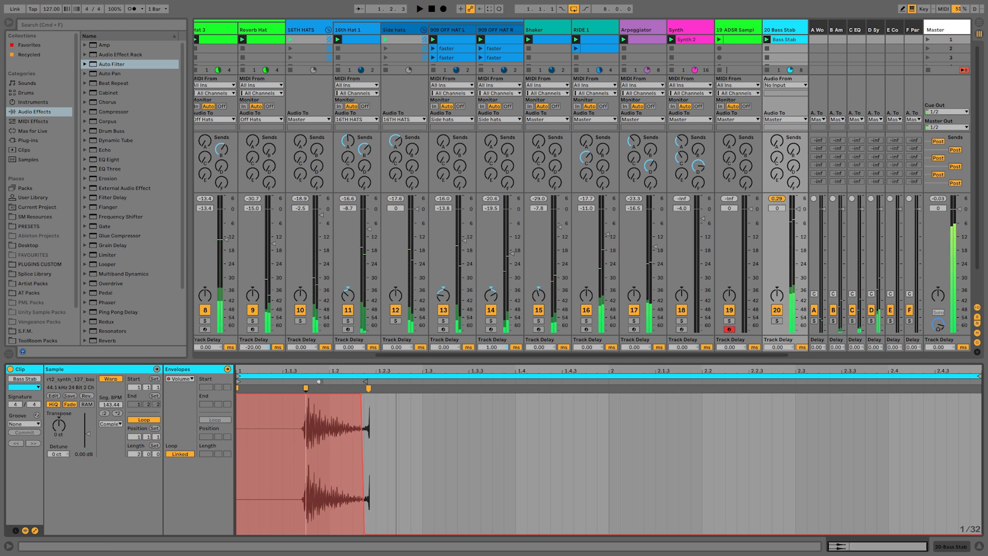
pyautogui.moveTo(304, 367)
pyautogui.mouseDown()
pyautogui.moveTo(313, 389)
pyautogui.moveTo(331, 387)
pyautogui.moveTo(310, 365)
pyautogui.mouseUp()
pyautogui.scroll(3, 312, 389)
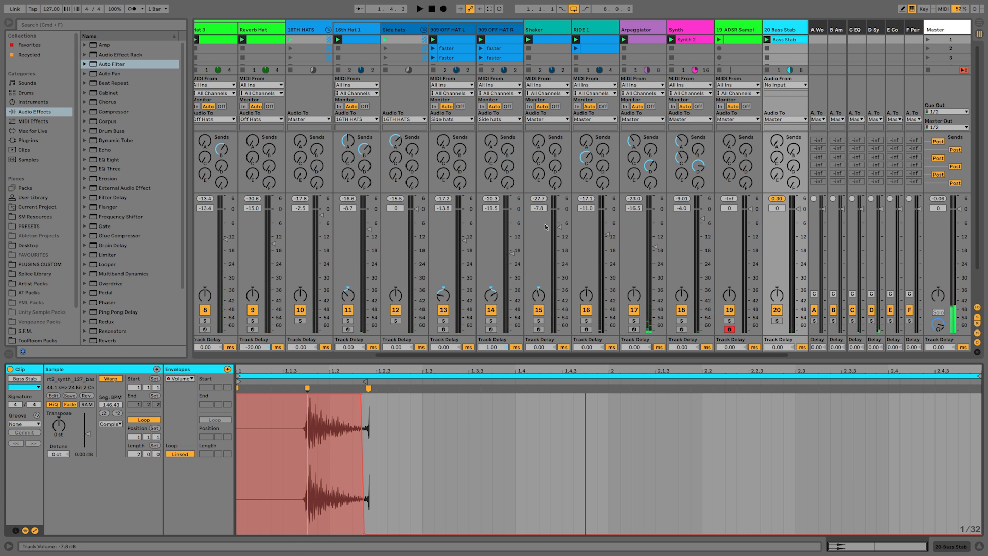
# - Raise send D on the Bass Stab track and, during playback, lower the track volume to -5.0 dB
pyautogui.moveTo(793, 166); pyautogui.dragTo(793, 155)
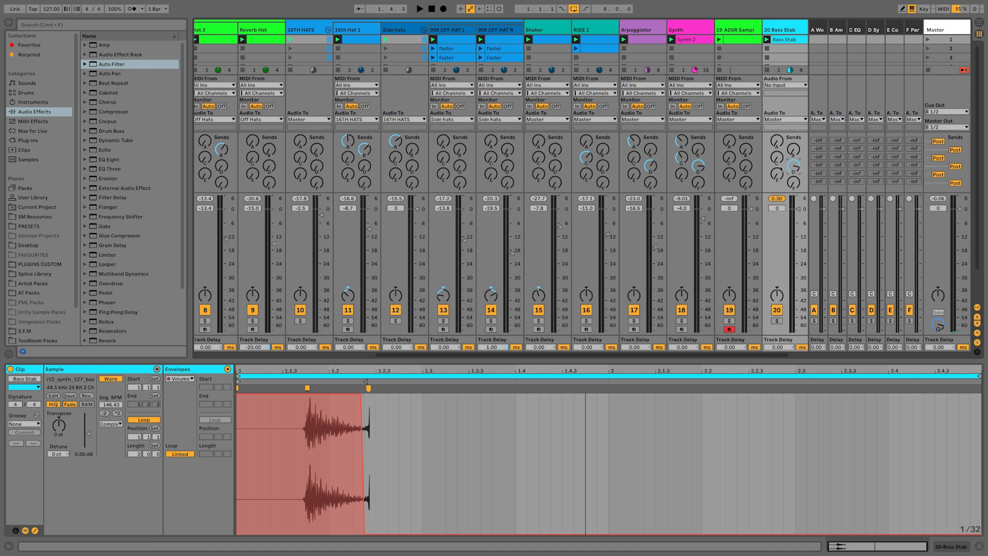
pyautogui.press('space')
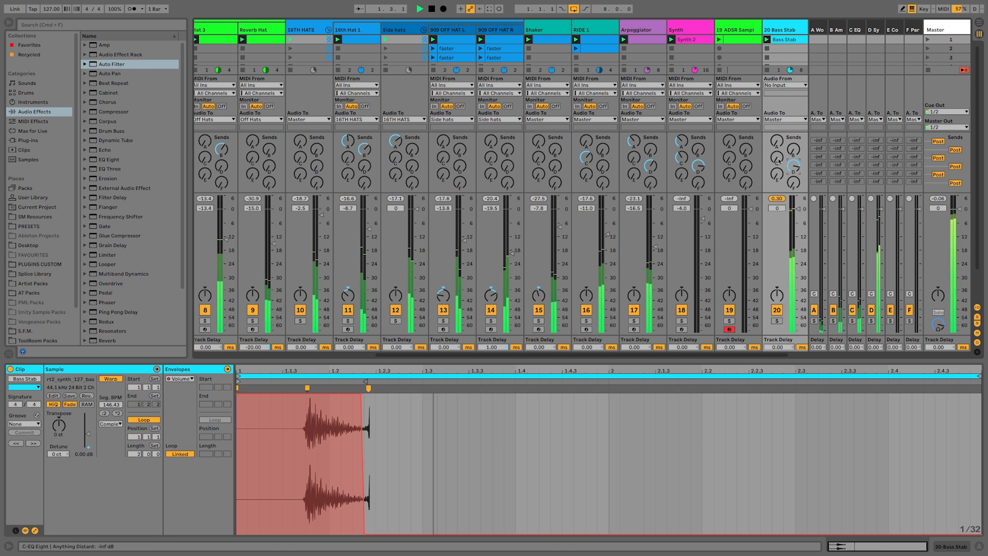
pyautogui.moveTo(793, 166); pyautogui.dragTo(793, 147)
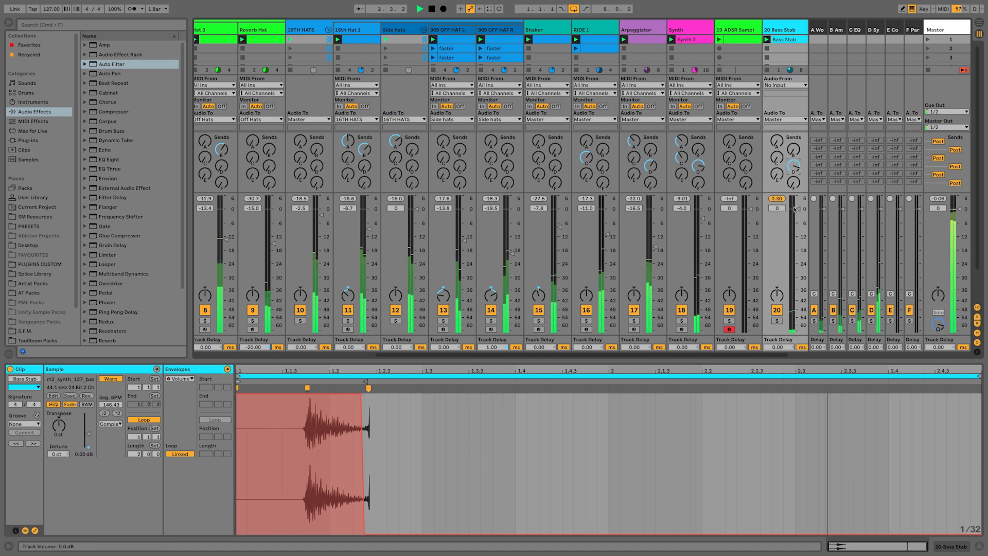
pyautogui.moveTo(798, 208); pyautogui.dragTo(798, 221)
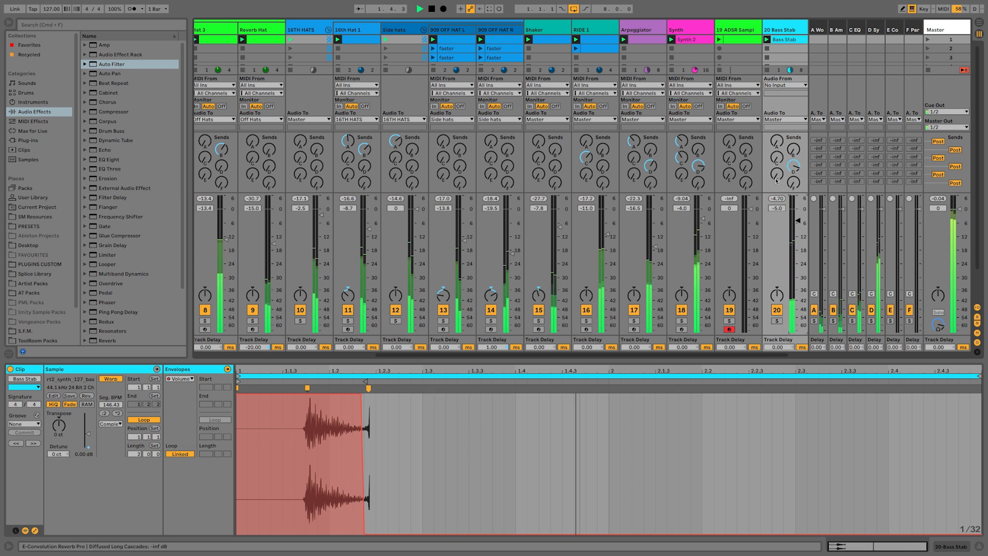
# - Show the effects on return track E and audition the mix with the Bass Stab track's send E raised
pyautogui.click(893, 30)
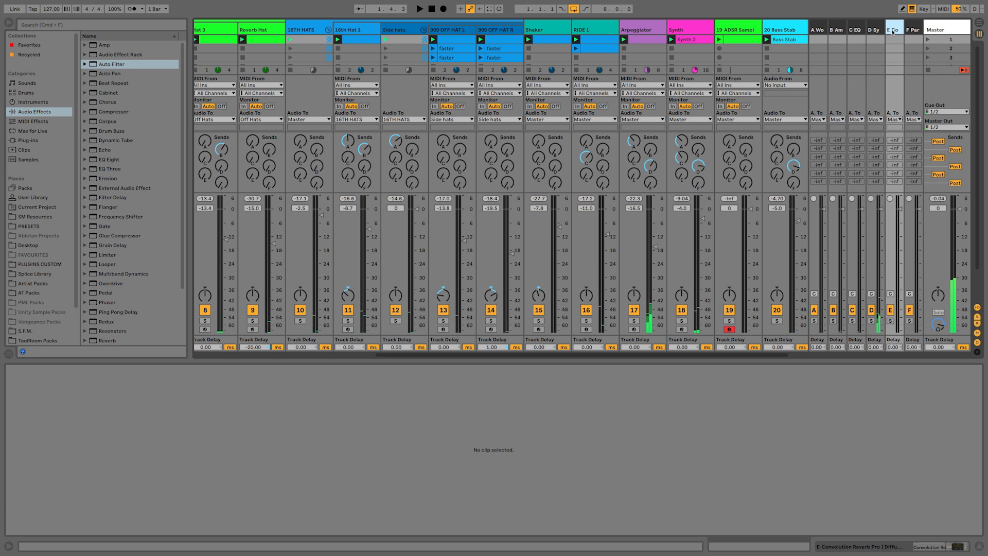
pyautogui.doubleClick(893, 29)
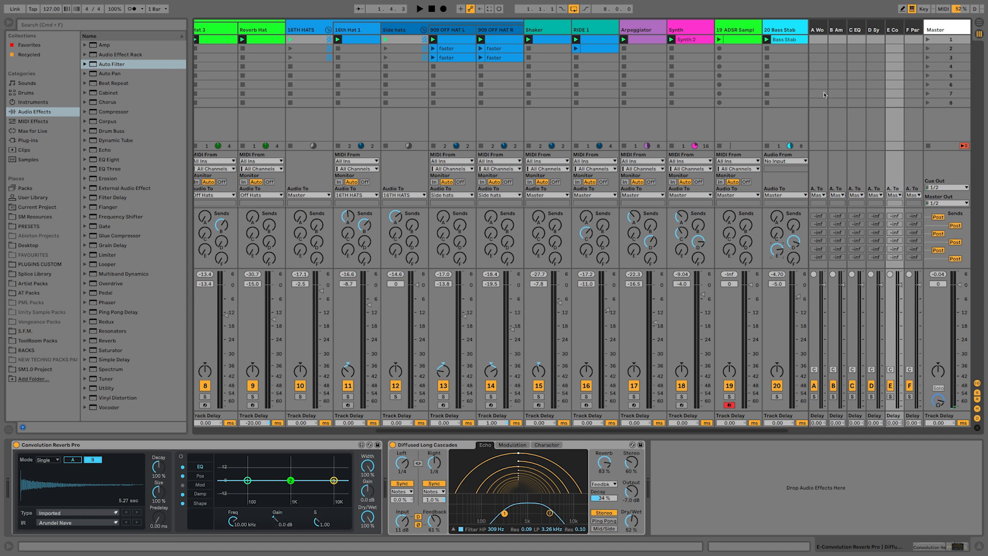
pyautogui.press('space')
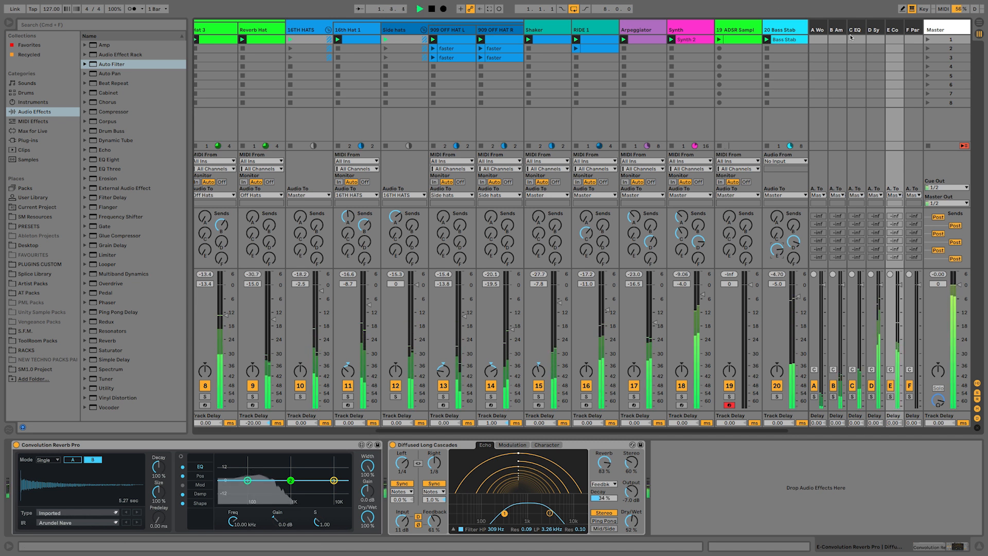
pyautogui.press('space')
# - Rename track 20, which holds the Bass Stab clip, as Bass Stab
pyautogui.click(786, 29)
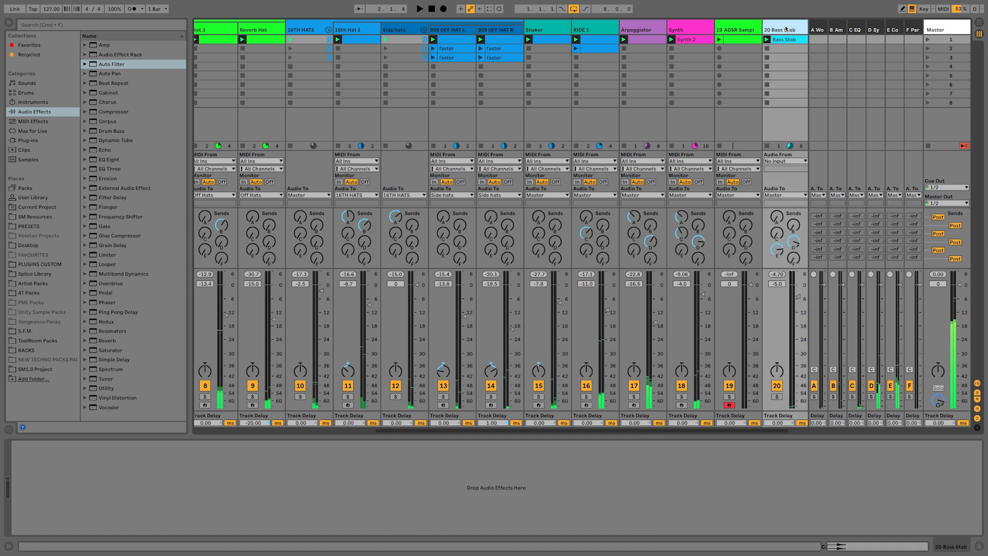
pyautogui.press('super+r')
pyautogui.write('B')
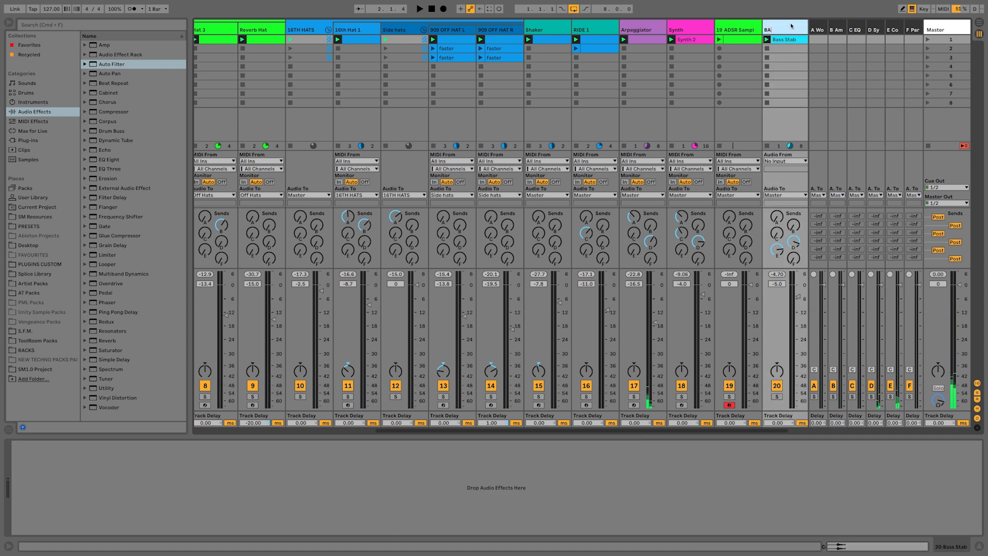
pyautogui.write('ass Stab')
pyautogui.press('Return')
# - Insert a new MIDI track after the Bass Stab track and name it Pad
pyautogui.hscroll(3, 791, 43)
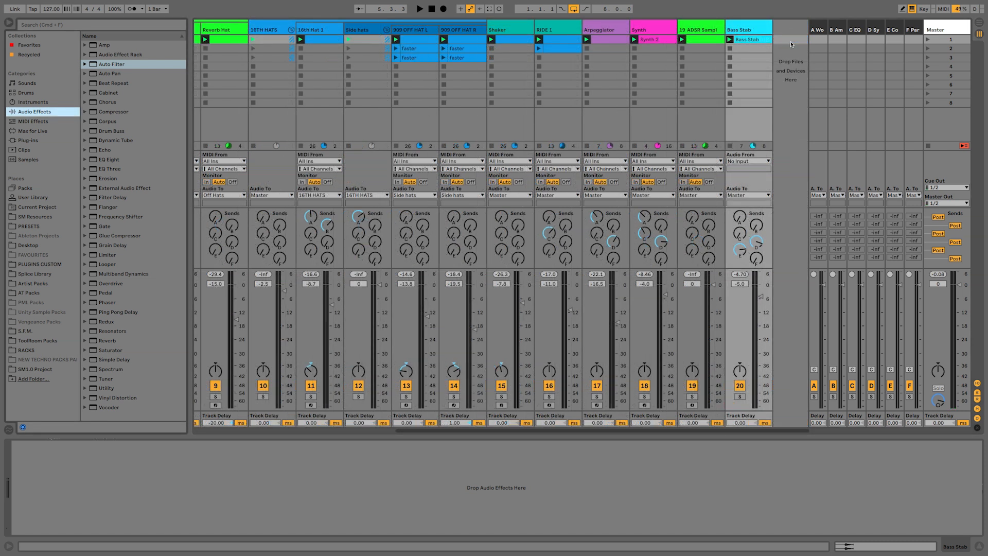
pyautogui.rightClick(793, 45)
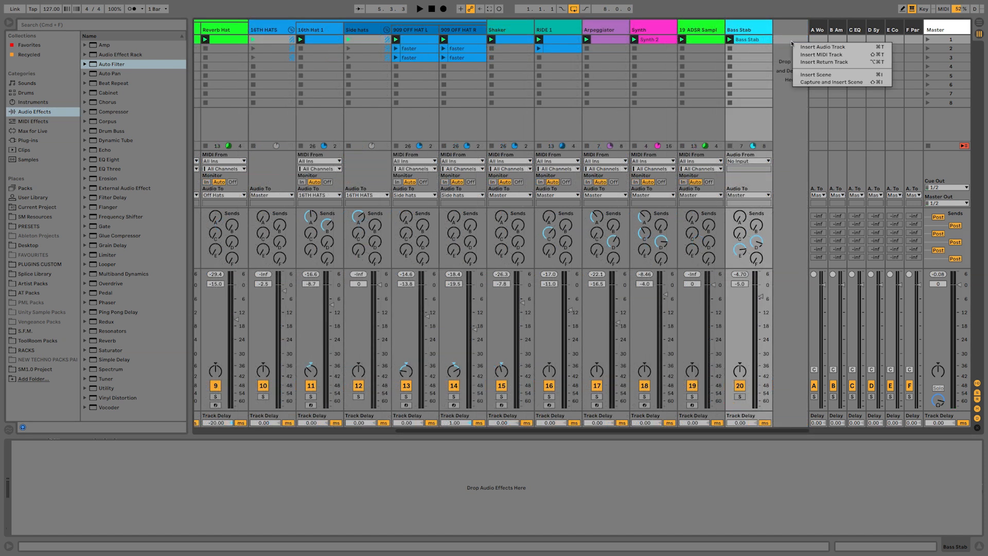
pyautogui.click(807, 54)
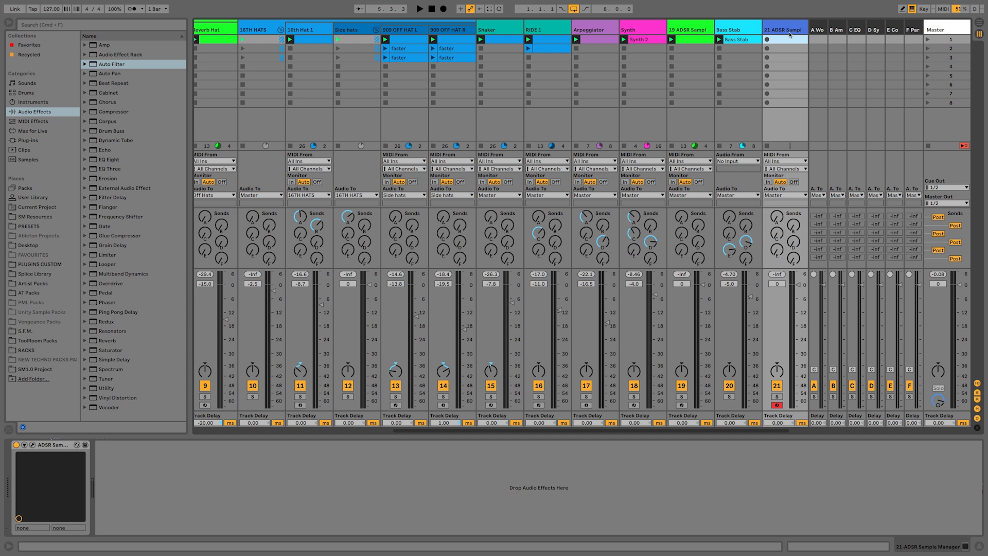
pyautogui.press('super+r')
pyautogui.write('Pad')
pyautogui.press('Return')
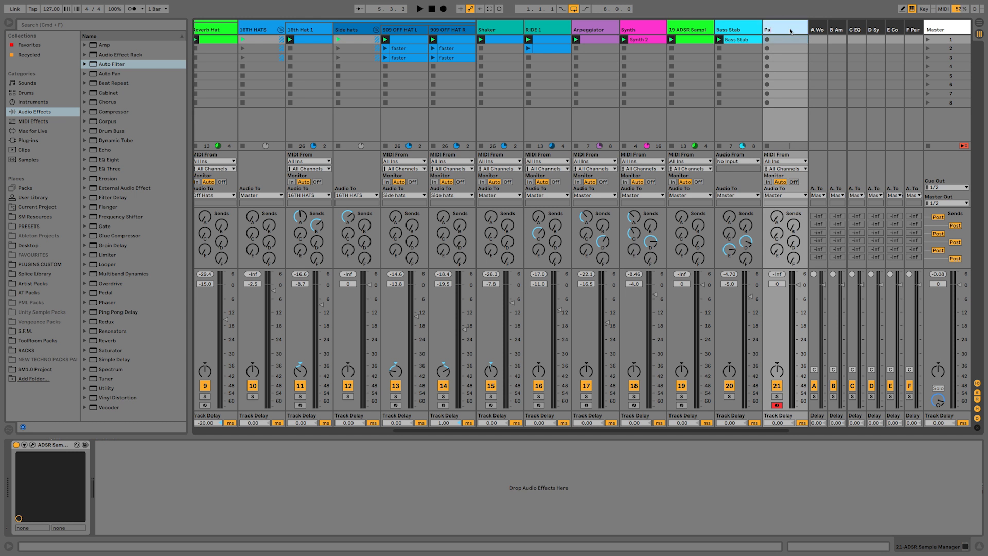
# - Change the Pad track's colour to dark purple
pyautogui.rightClick(791, 31)
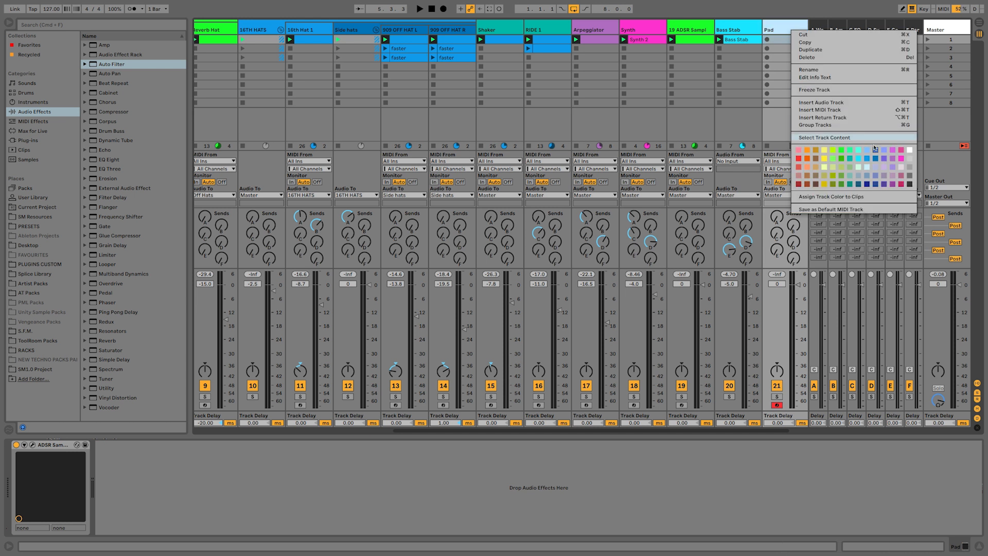
pyautogui.click(896, 160)
pyautogui.hscroll(3, 734, 103)
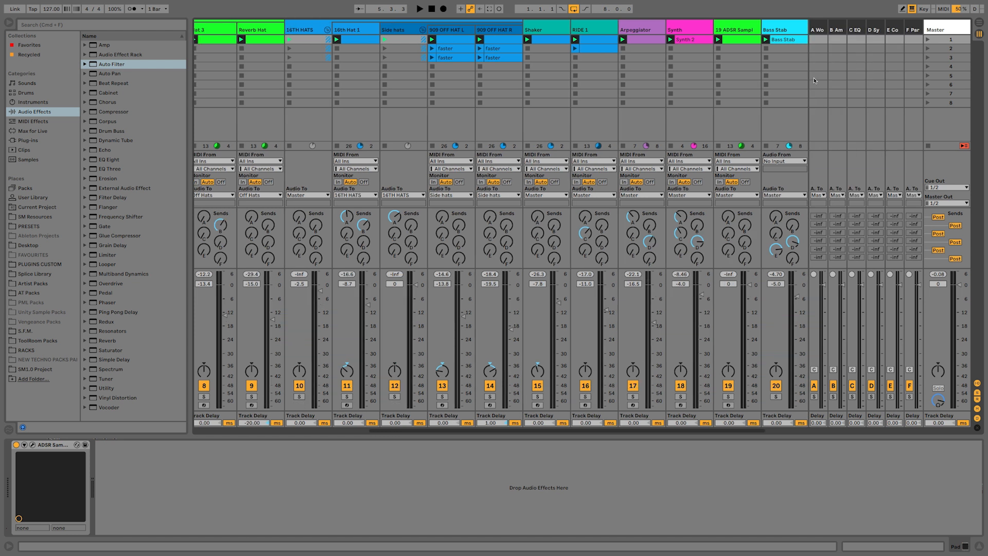
pyautogui.rightClick(734, 35)
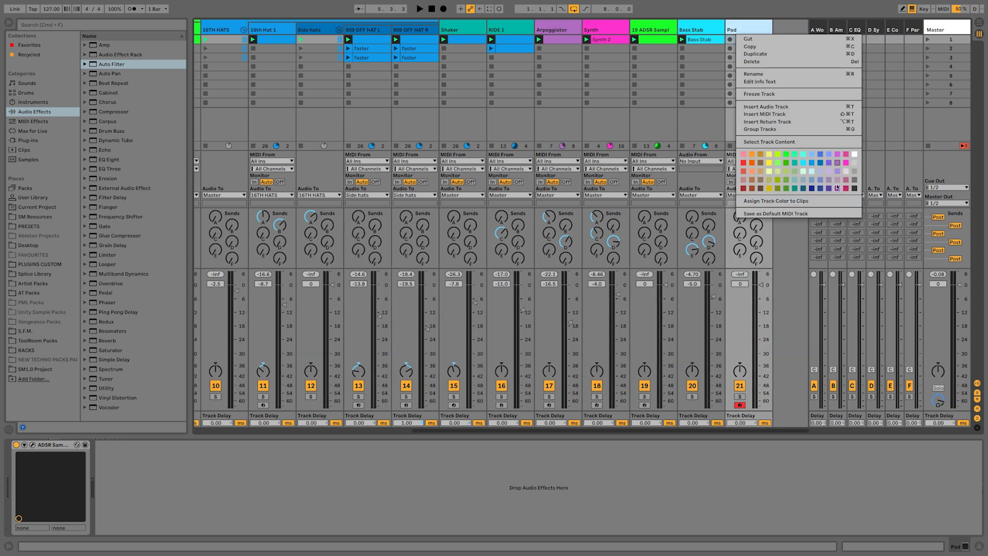
pyautogui.click(829, 188)
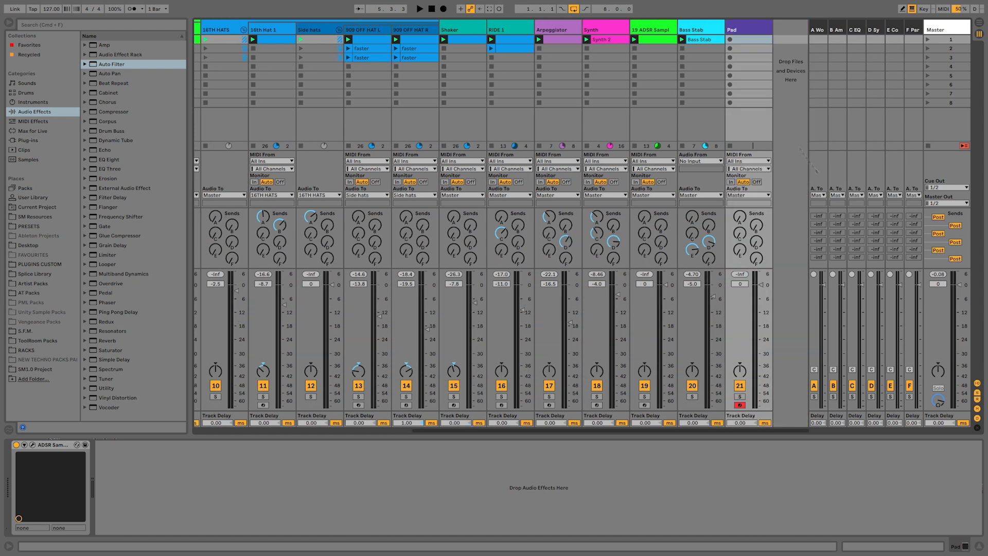
# - Open the Pad track's ADSR Sample Manager and filter the samples by the Melodic tag
pyautogui.click(751, 31)
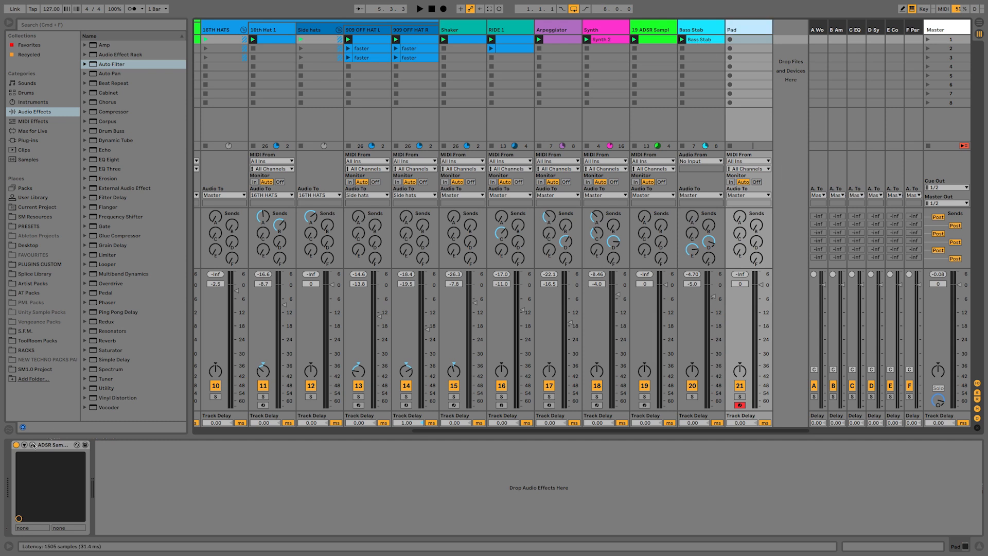
pyautogui.click(33, 445)
pyautogui.click(349, 121)
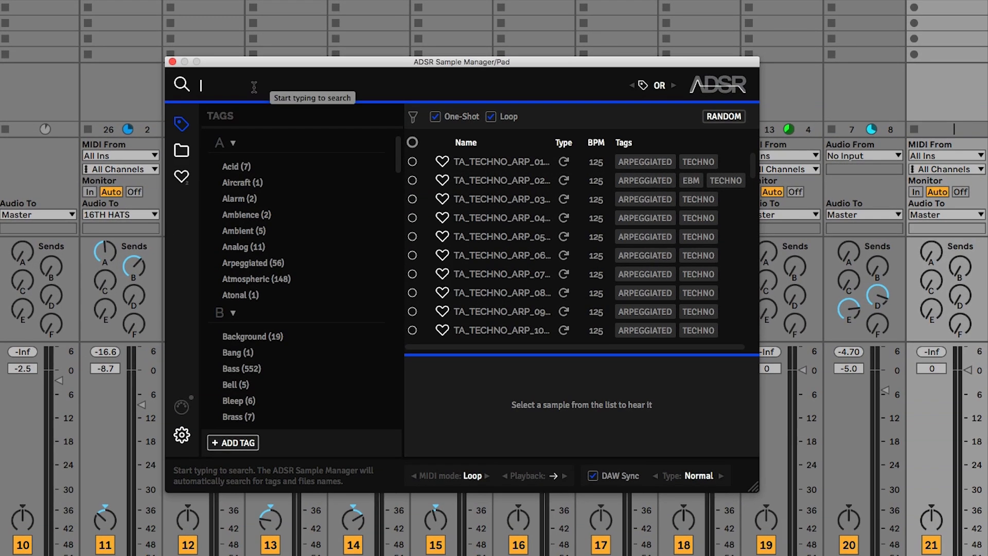
pyautogui.write('melodic')
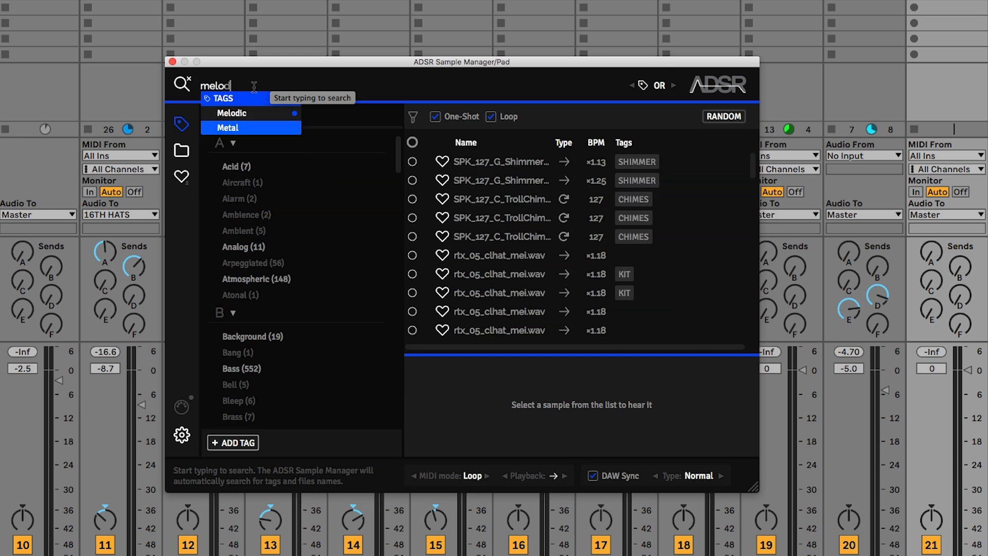
pyautogui.click(243, 118)
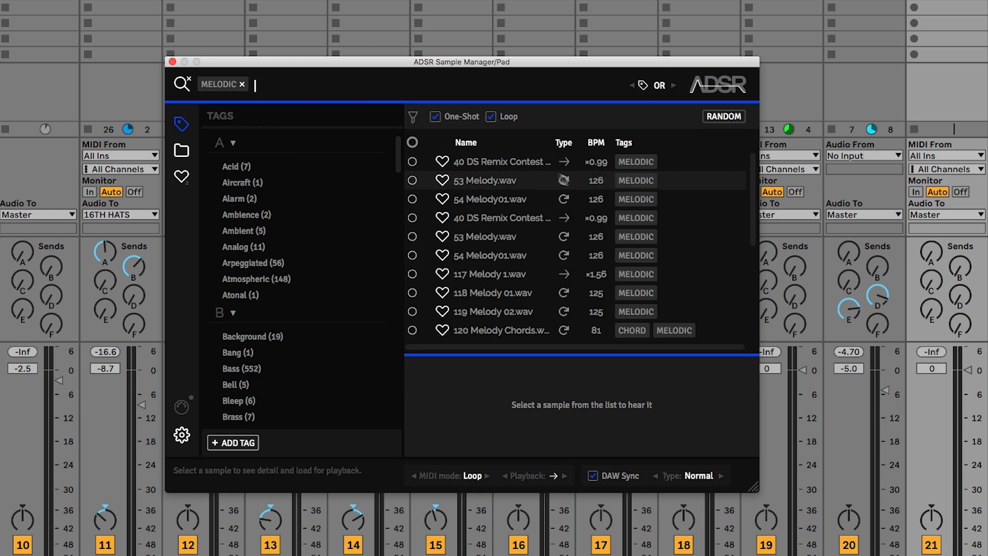
# - Browse the Melodic-tagged samples and audition 54 Melody01.wav, 117 Melody 1.wav and 119 Melody 02.wav
pyautogui.scroll(-5, 578, 190)
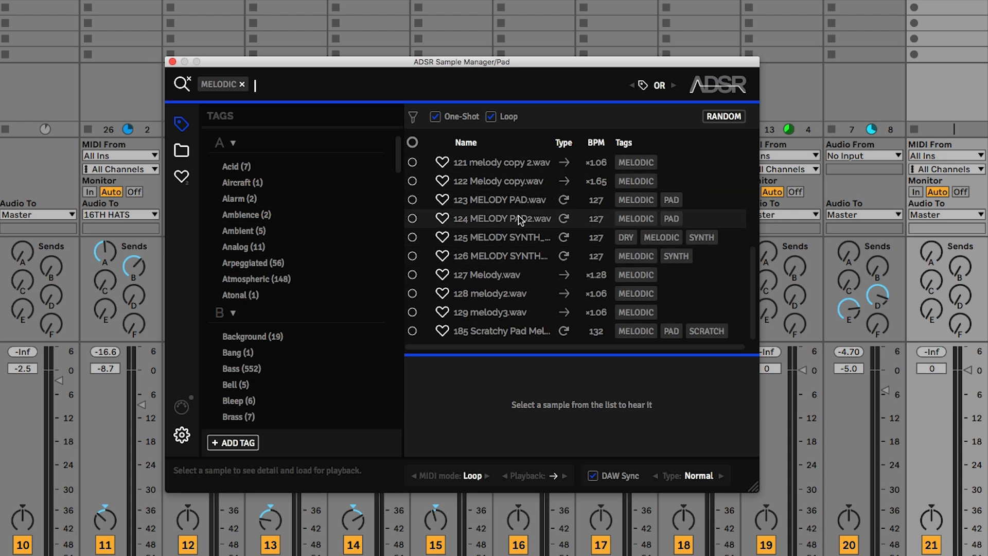
pyautogui.scroll(5, 524, 181)
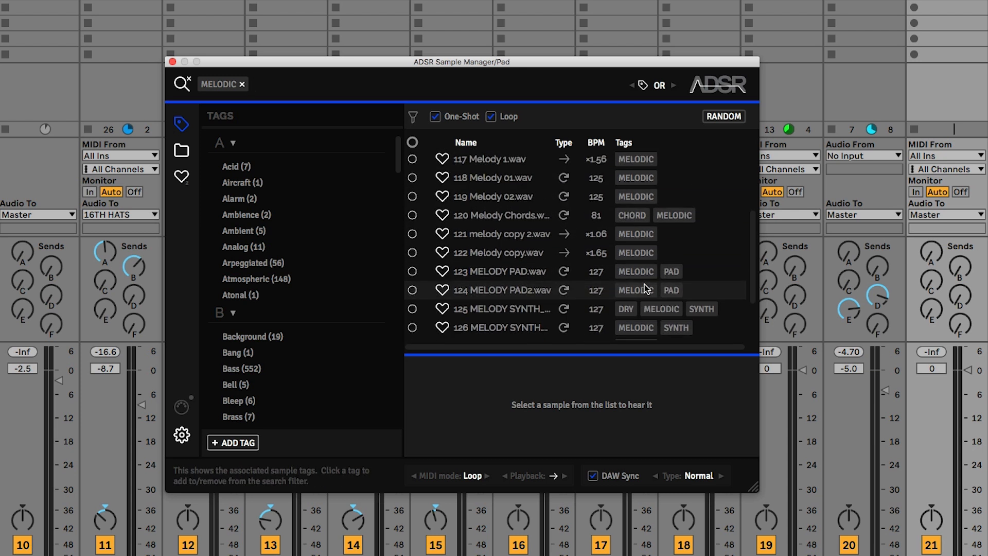
pyautogui.click(491, 203)
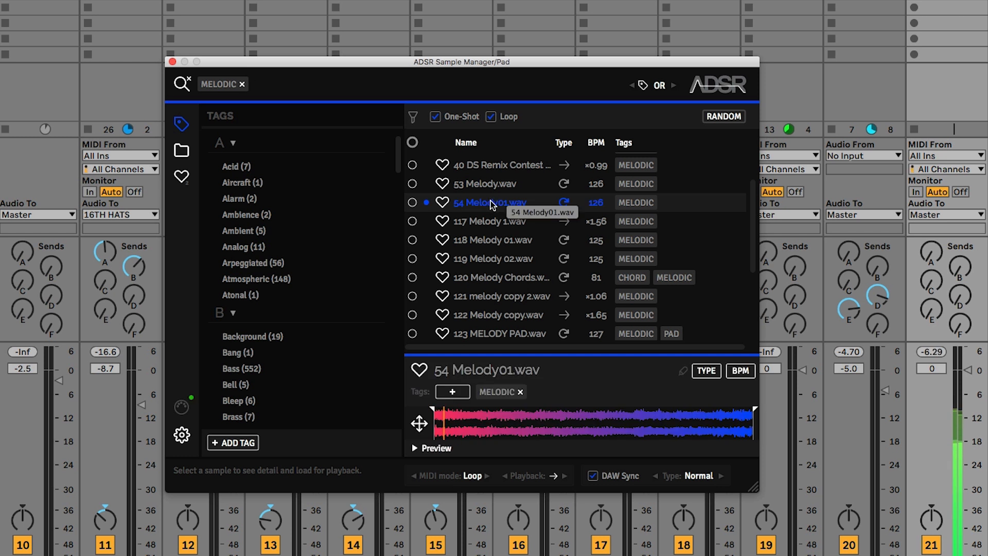
pyautogui.click(493, 220)
pyautogui.click(490, 260)
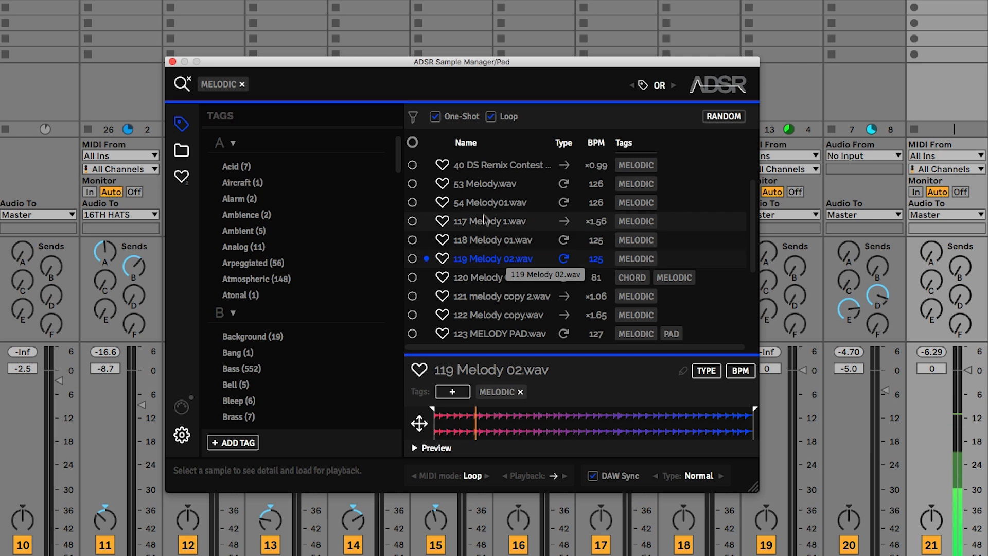
pyautogui.scroll(-1, 507, 273)
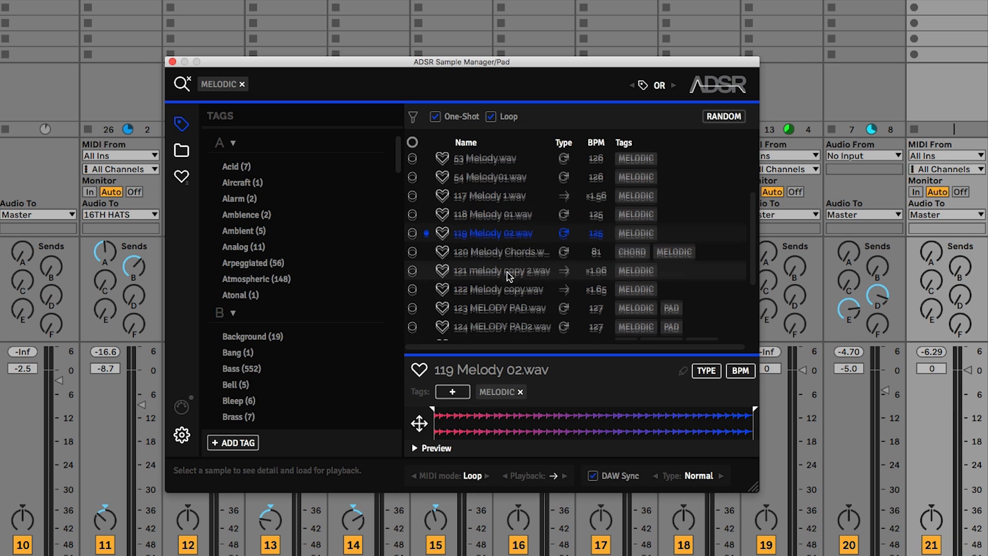
pyautogui.scroll(-1, 509, 276)
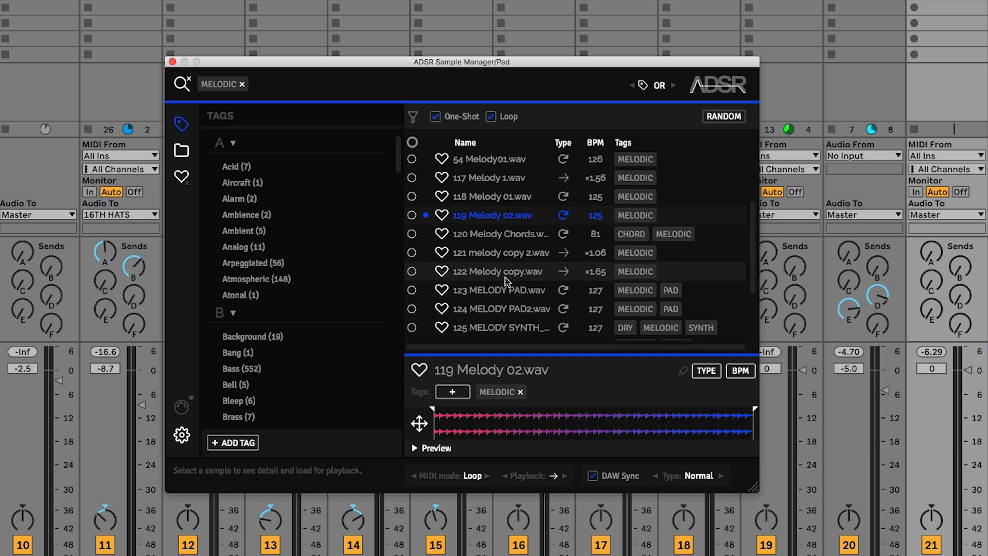
# - Narrow the samples to those tagged both Melodic and Pad, audition the matches and load 124 MELODY PAD2.wav
pyautogui.click(669, 290)
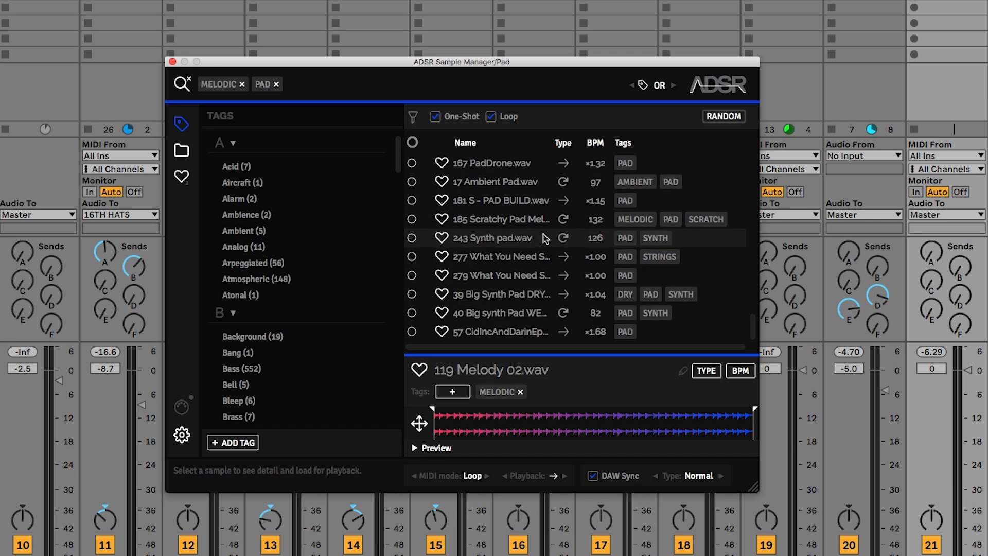
pyautogui.click(674, 85)
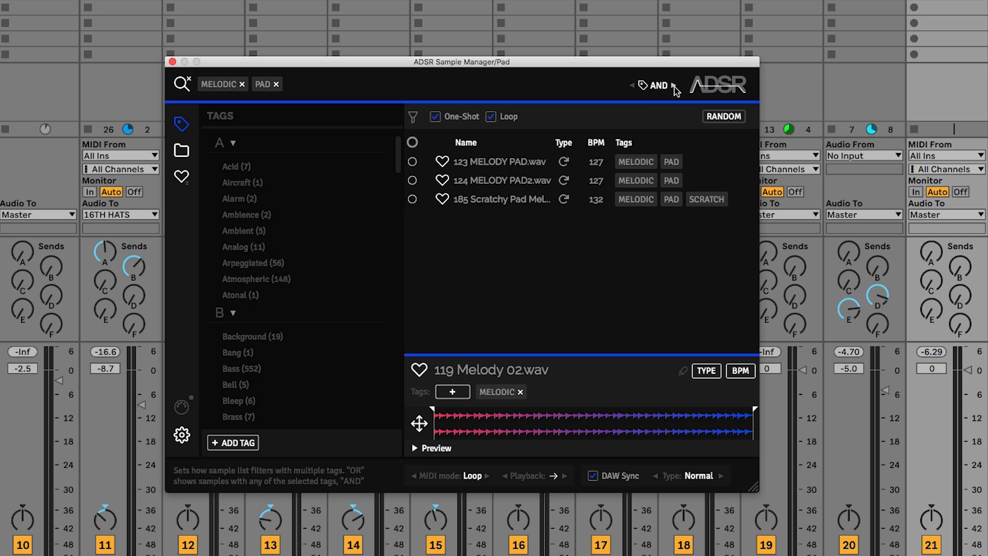
pyautogui.click(503, 165)
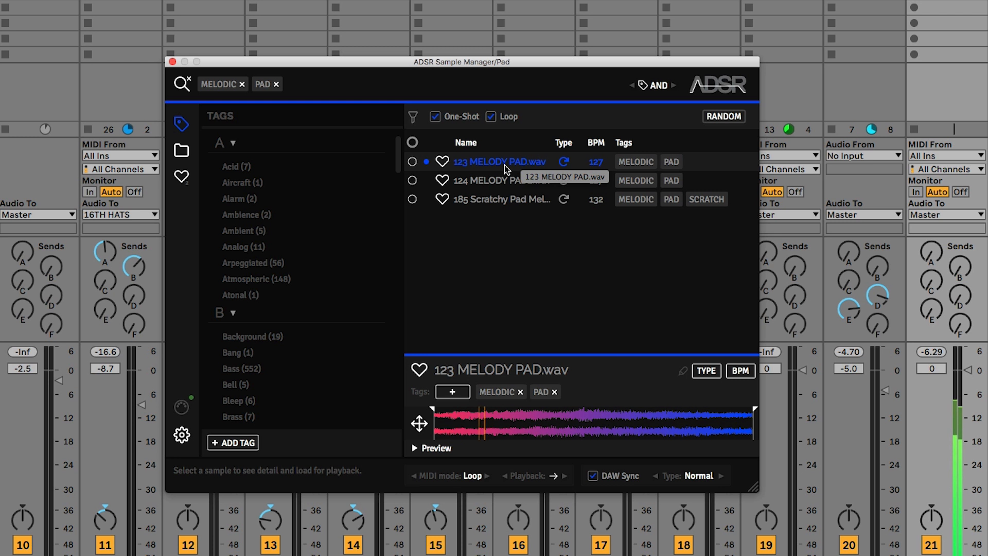
pyautogui.click(502, 180)
pyautogui.click(497, 200)
pyautogui.click(501, 182)
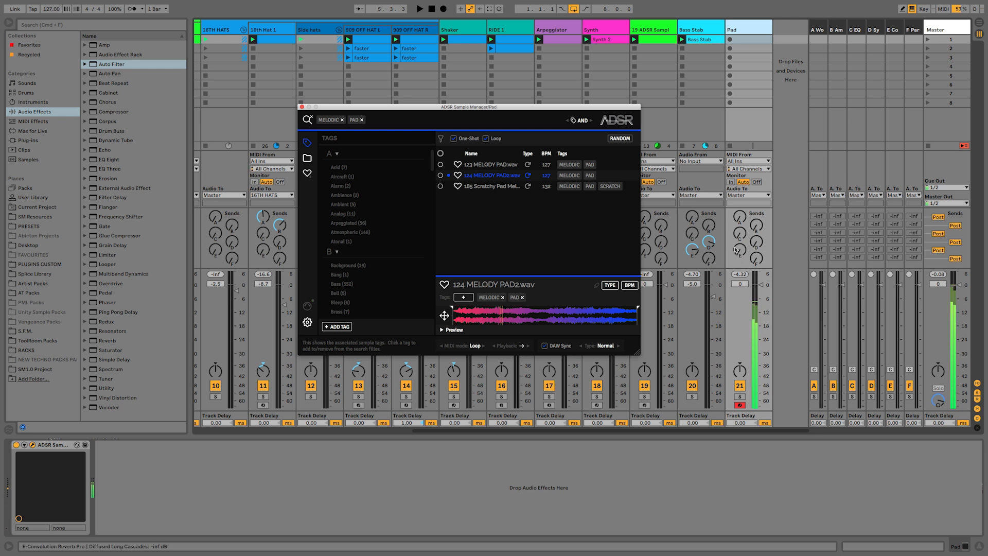
# - Raise the Pad track's sends A, D and E, and close the sample manager window
pyautogui.click(739, 217)
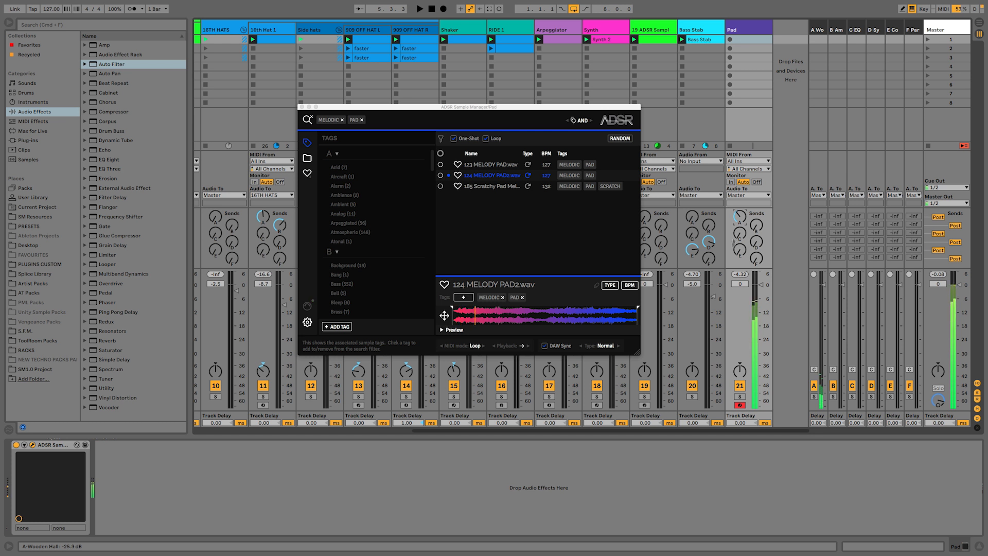
pyautogui.moveTo(756, 241); pyautogui.dragTo(739, 241)
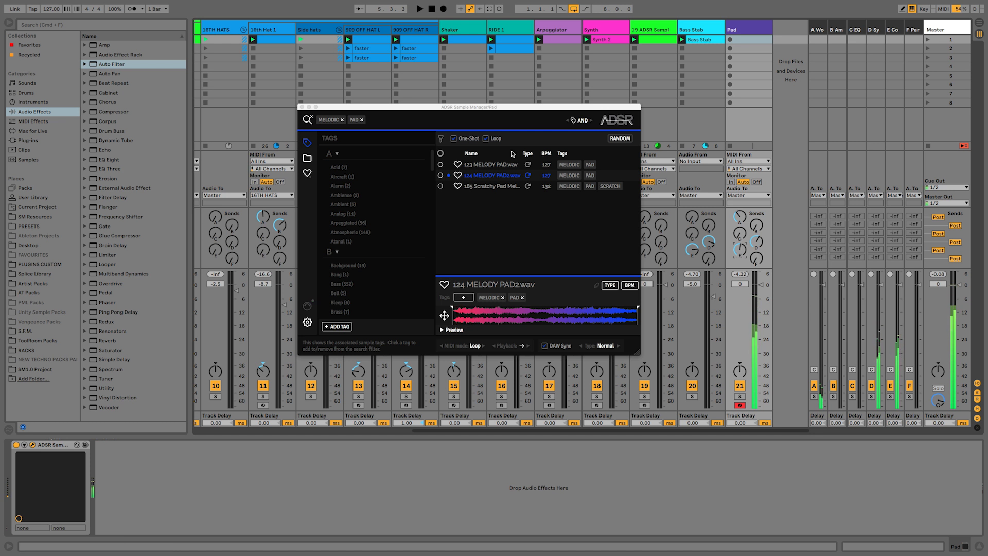
pyautogui.click(302, 106)
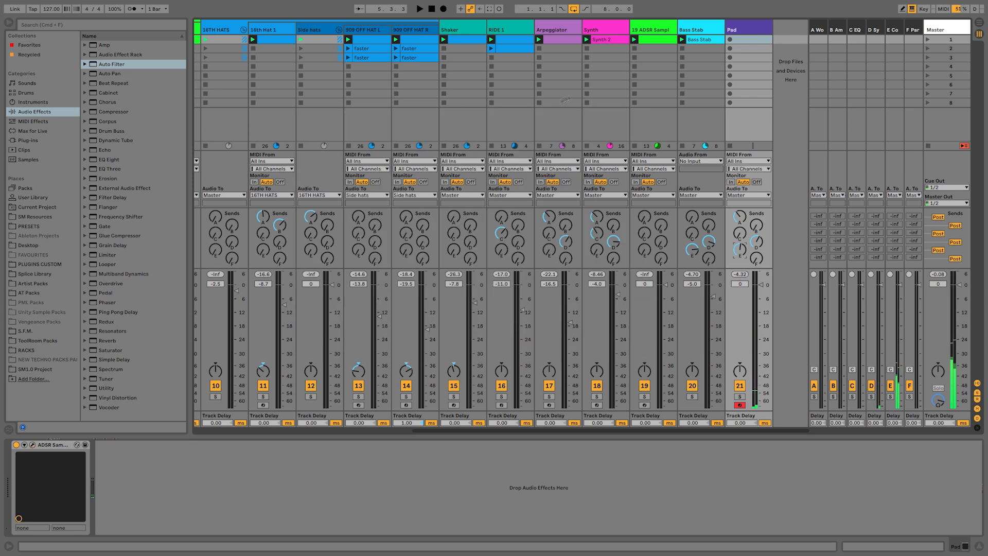
# - Create a MIDI clip in the Pad track's first slot with a C2 note filling the whole bar
pyautogui.doubleClick(731, 41)
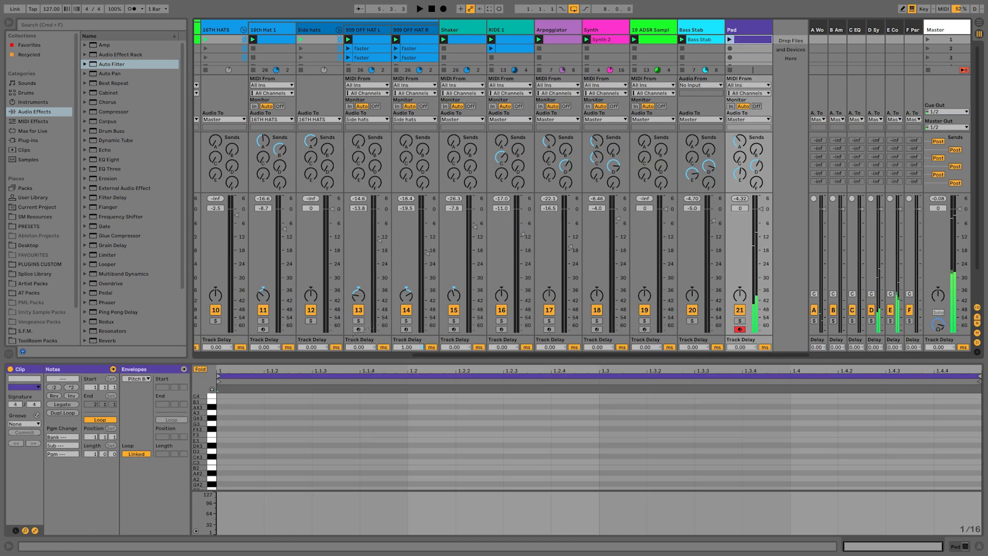
pyautogui.scroll(-2, 230, 427)
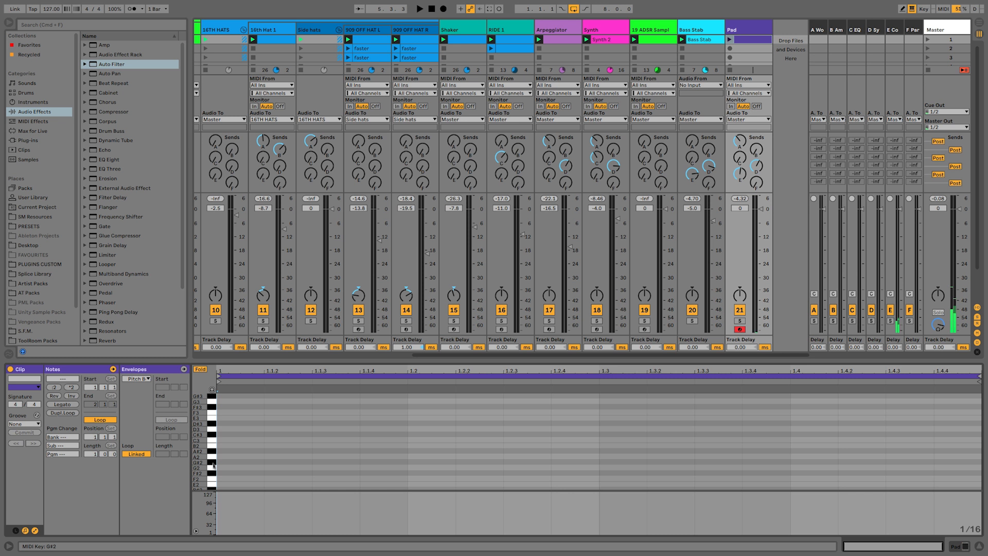
pyautogui.scroll(-5, 208, 444)
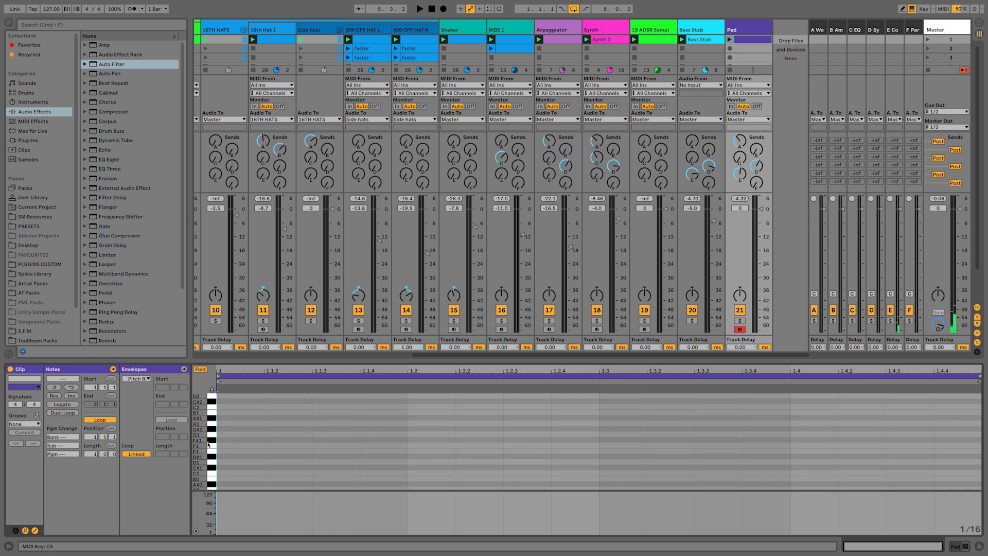
pyautogui.scroll(2, 208, 444)
pyautogui.doubleClick(248, 430)
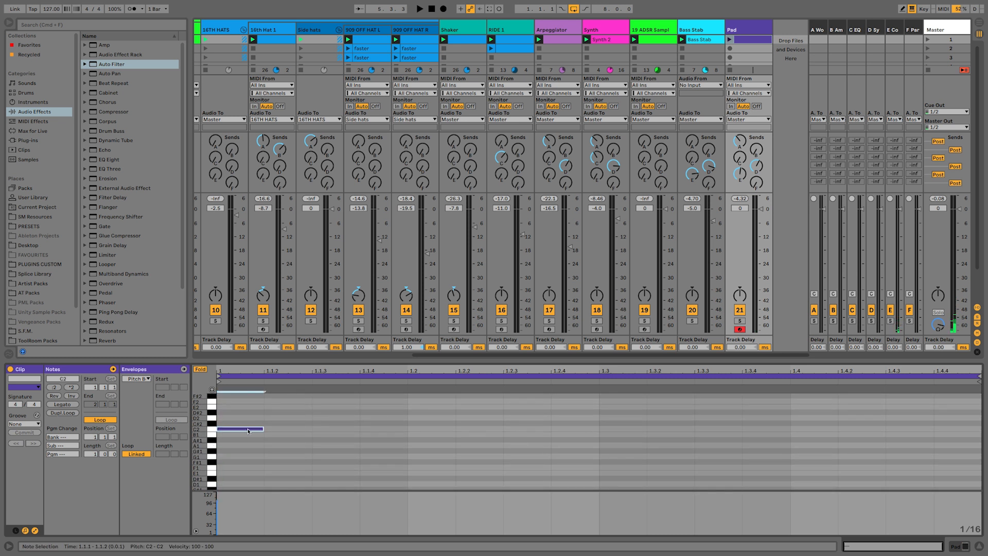
pyautogui.moveTo(262, 429); pyautogui.dragTo(961, 436)
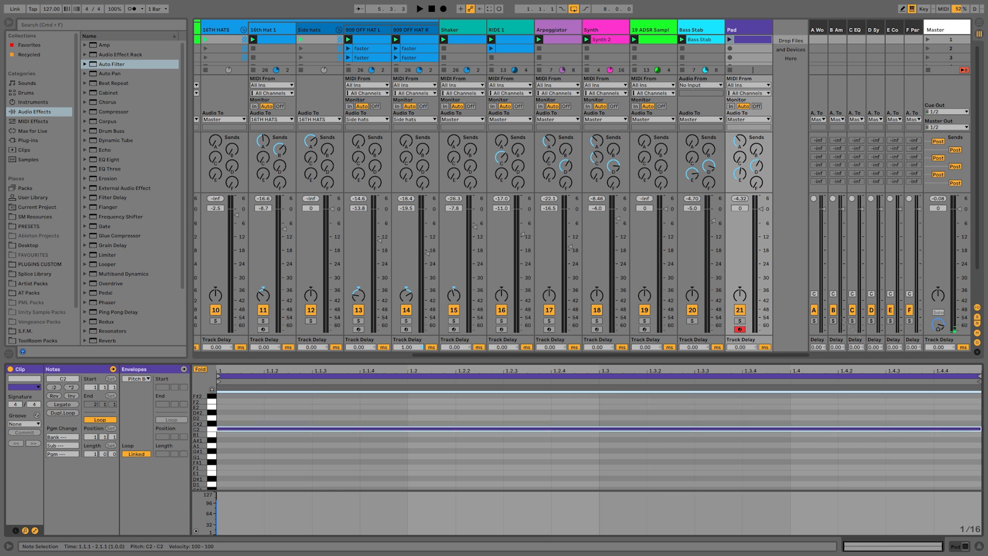
# - Launch scene 1 and lower the Pad track's volume to -15.0 dB
pyautogui.click(739, 32)
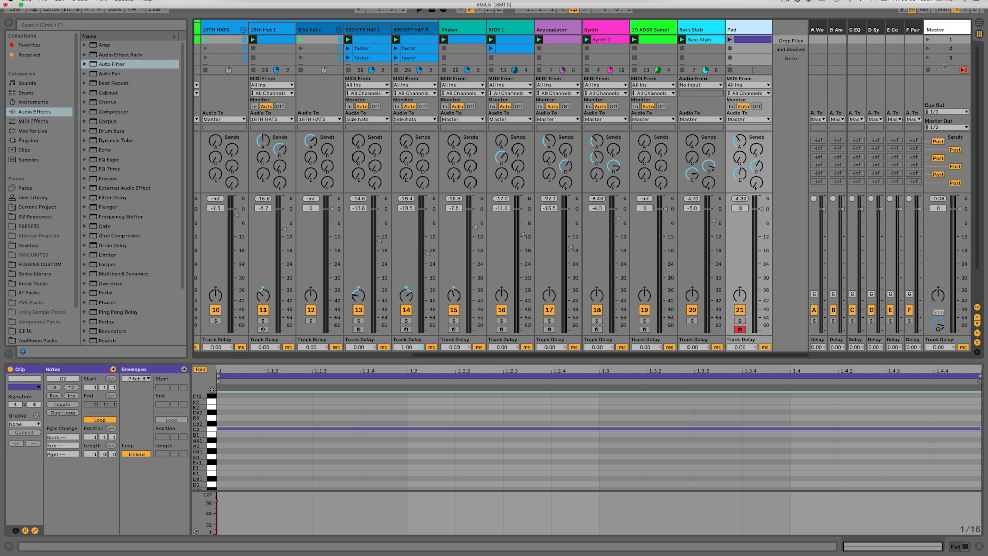
pyautogui.click(930, 41)
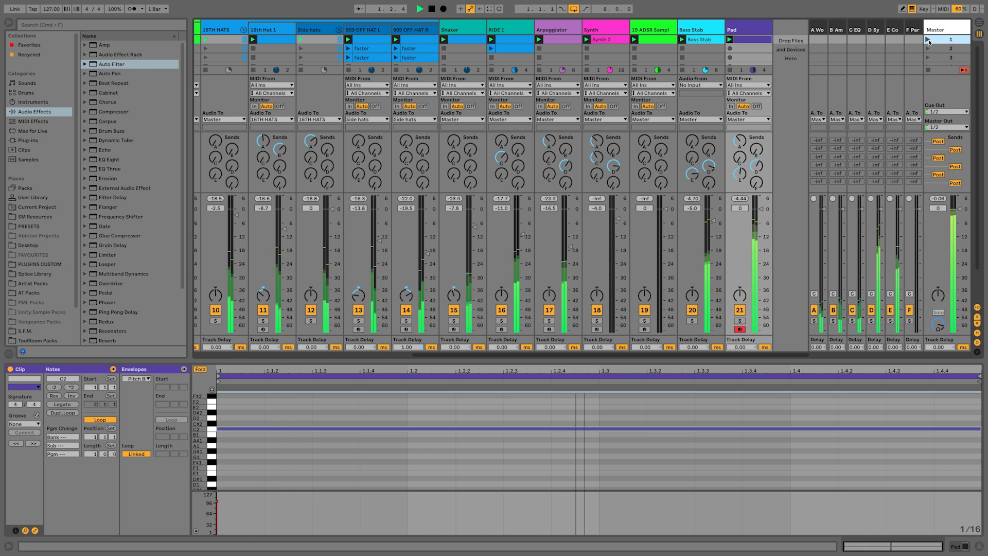
pyautogui.moveTo(757, 219); pyautogui.dragTo(760, 243)
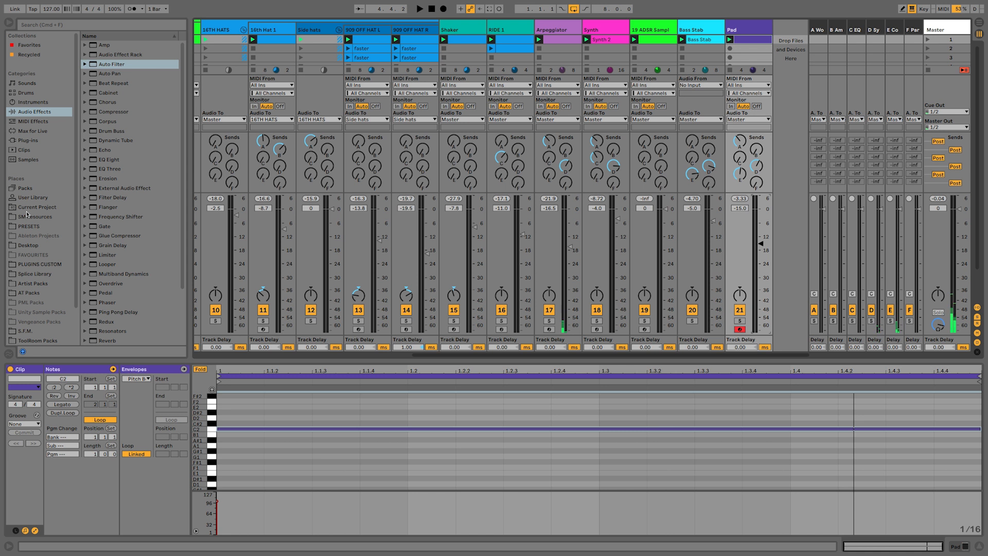
# - Load the 13 Pad 1.adg effect rack from the User Library onto the Pad track
pyautogui.click(30, 198)
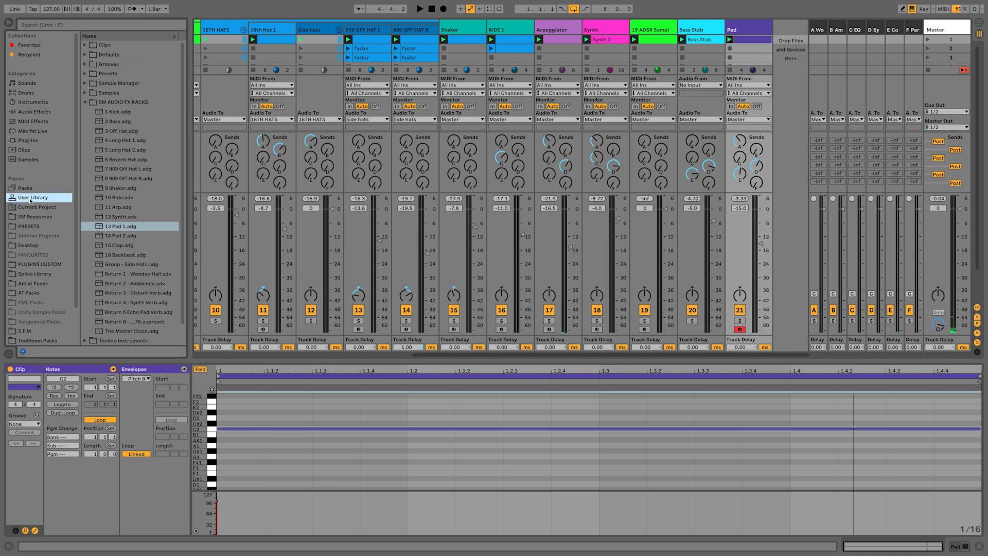
pyautogui.moveTo(113, 229); pyautogui.dragTo(517, 211)
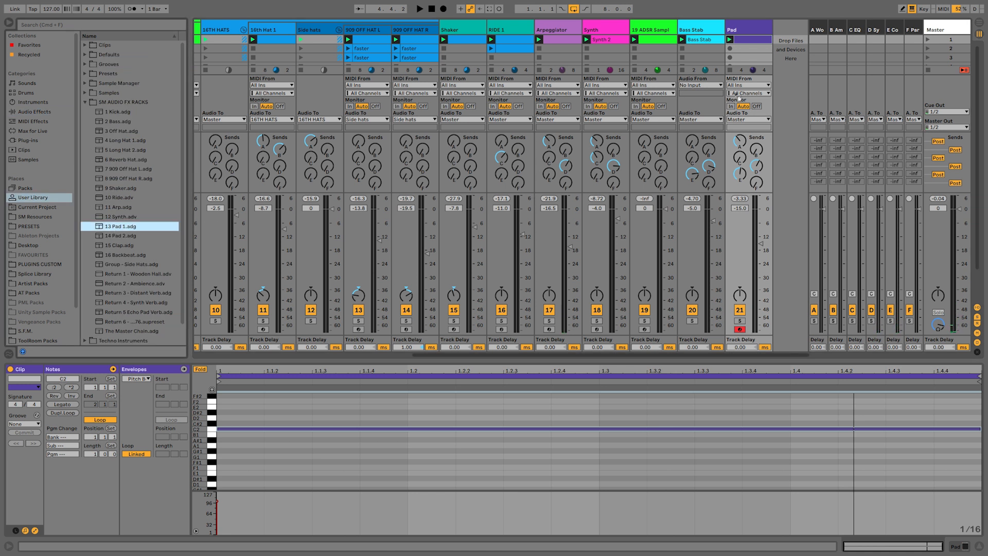
pyautogui.moveTo(753, 35); pyautogui.dragTo(752, 30)
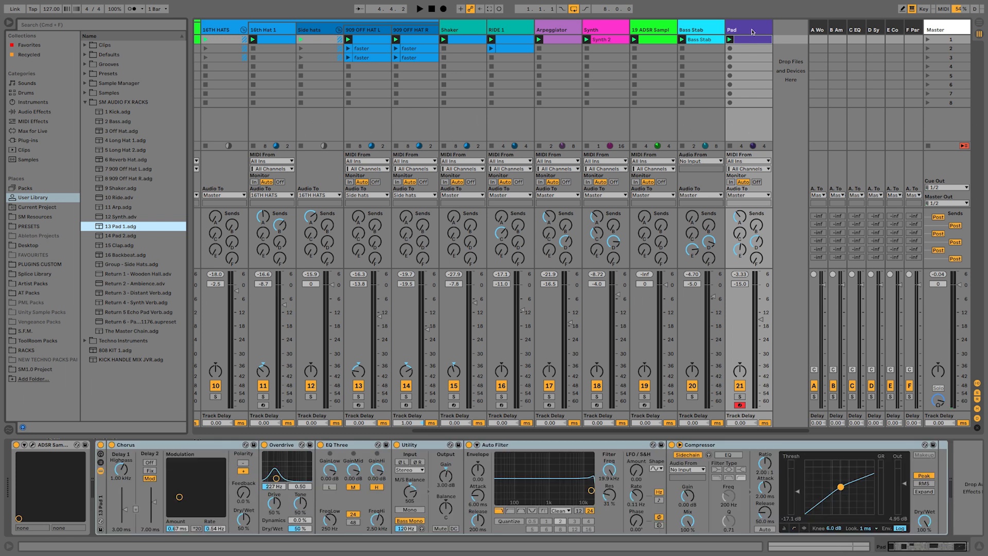
# - Switch off every effect in the Pad rack: Chorus, Overdrive, EQ Three, Utility, Auto Filter and Compressor
pyautogui.click(111, 444)
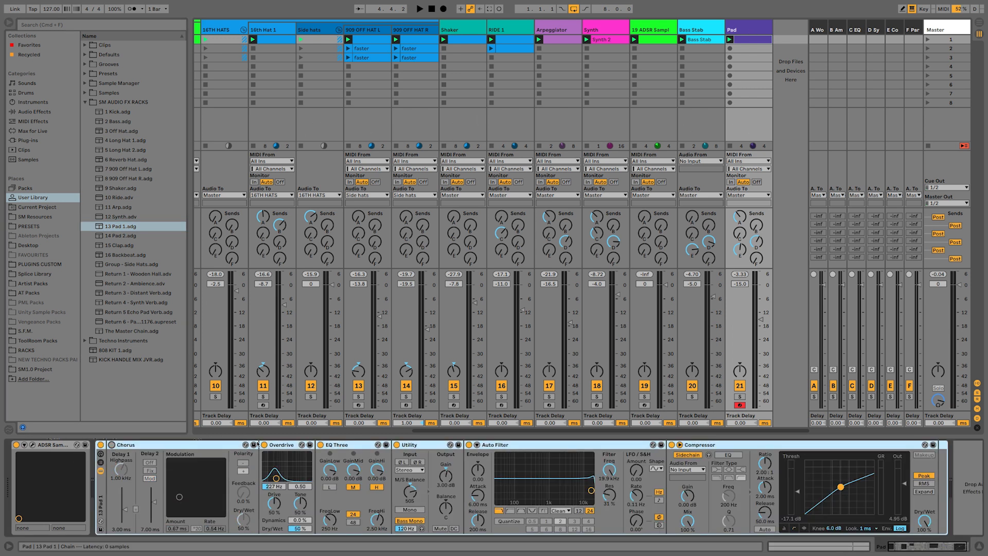
pyautogui.click(265, 445)
pyautogui.click(396, 444)
pyautogui.click(469, 445)
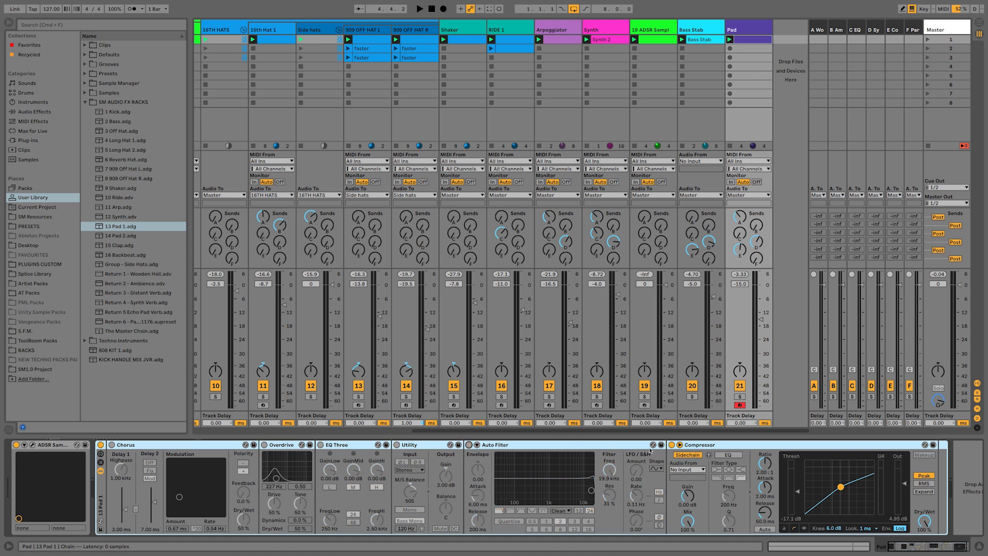
pyautogui.click(672, 445)
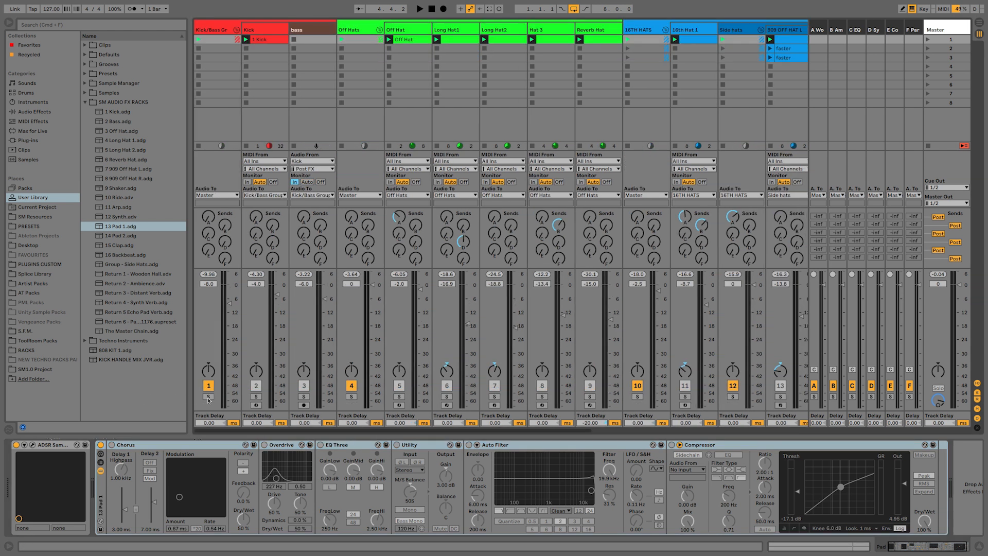
# - With the Kick/Bass Group soloed and playing, turn the Pad rack's Chorus, Overdrive, EQ Three and Utility back on
pyautogui.click(209, 396)
pyautogui.press('space')
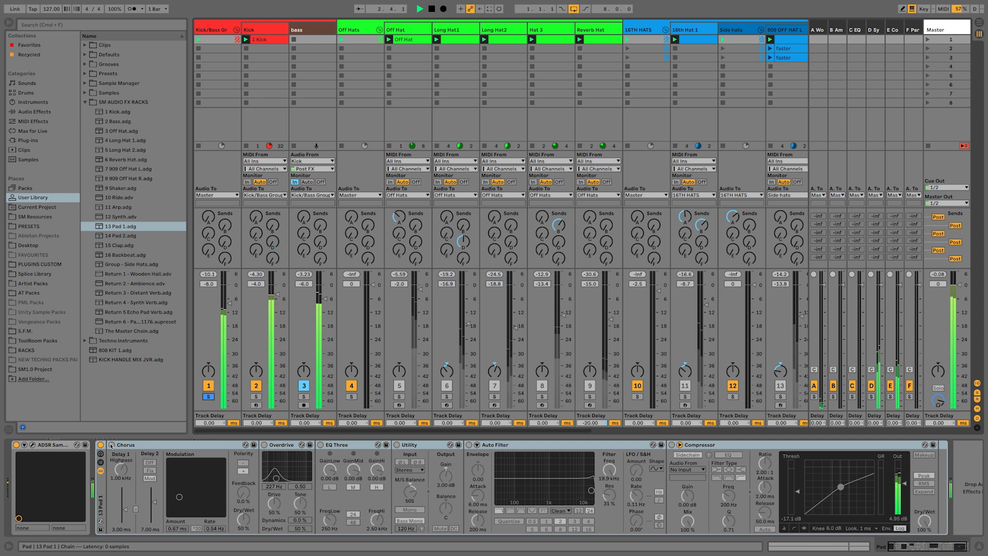
pyautogui.click(111, 445)
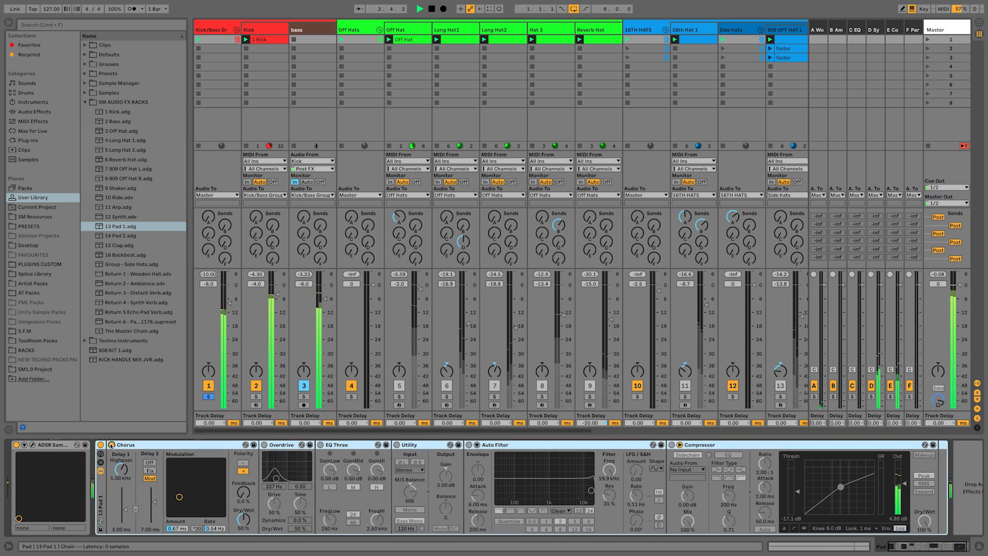
pyautogui.click(264, 445)
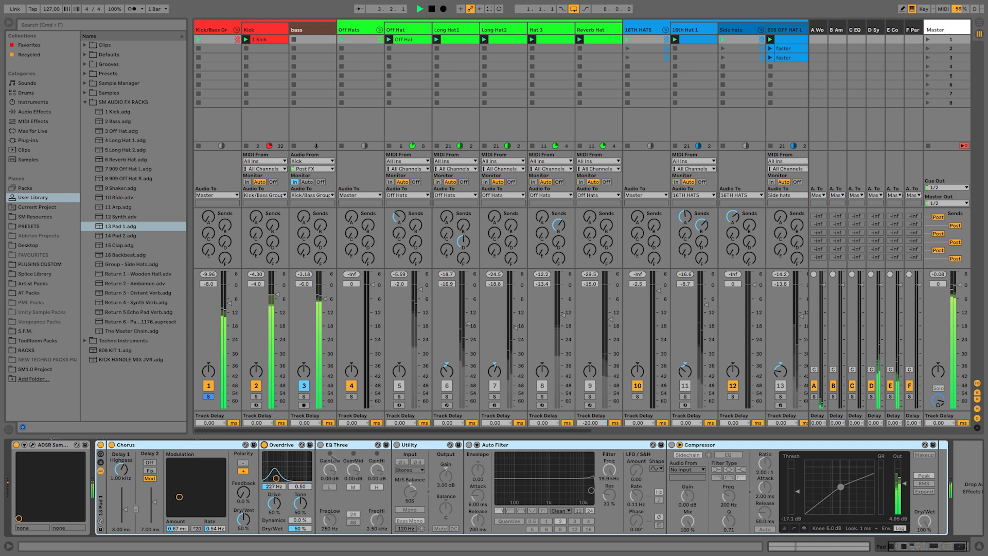
pyautogui.click(321, 445)
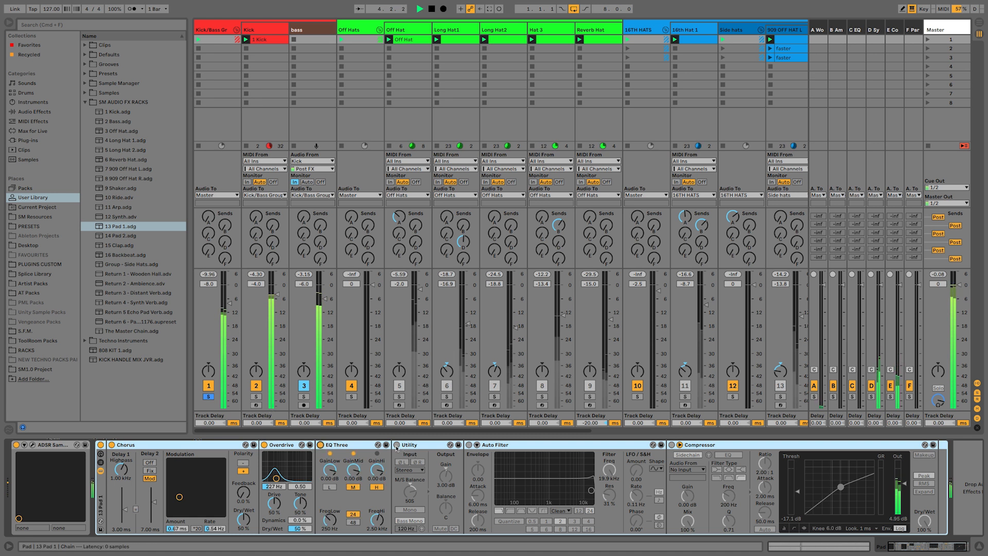
pyautogui.click(397, 446)
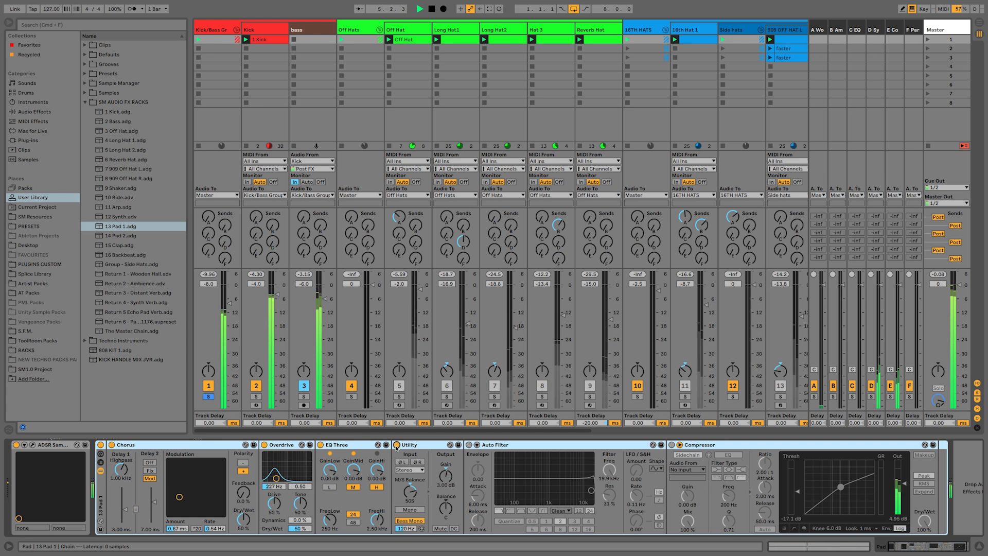
# - Turn the Pad rack's Auto Filter back on and lower its cutoff frequency to about 16.1 kHz
pyautogui.click(448, 445)
pyautogui.moveTo(593, 472)
pyautogui.mouseDown()
pyautogui.moveTo(592, 492)
pyautogui.moveTo(593, 476)
pyautogui.mouseUp()
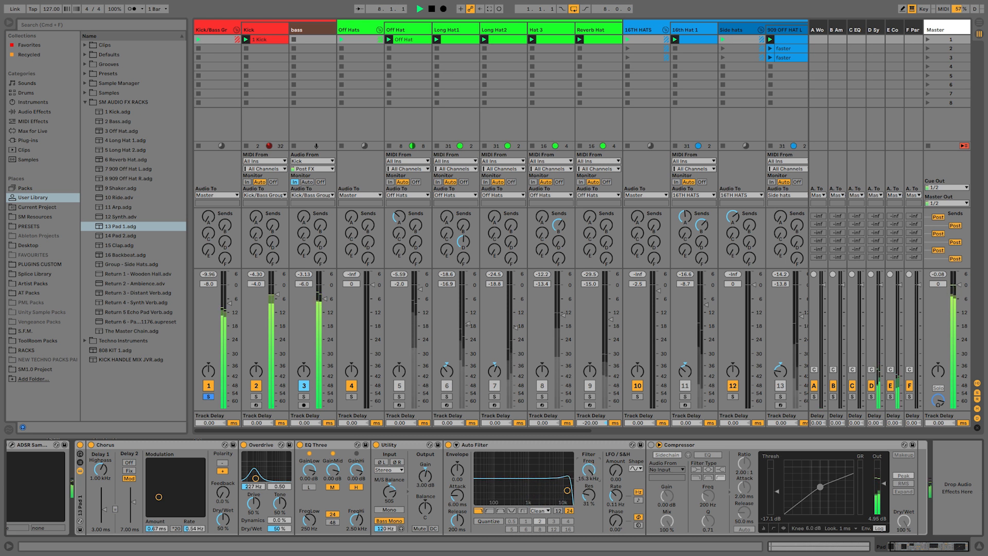
# - Turn the Pad rack's Compressor back on, sidechain it from the Kick track and set its threshold to -10.1 dB
pyautogui.click(651, 445)
pyautogui.click(666, 455)
pyautogui.click(658, 470)
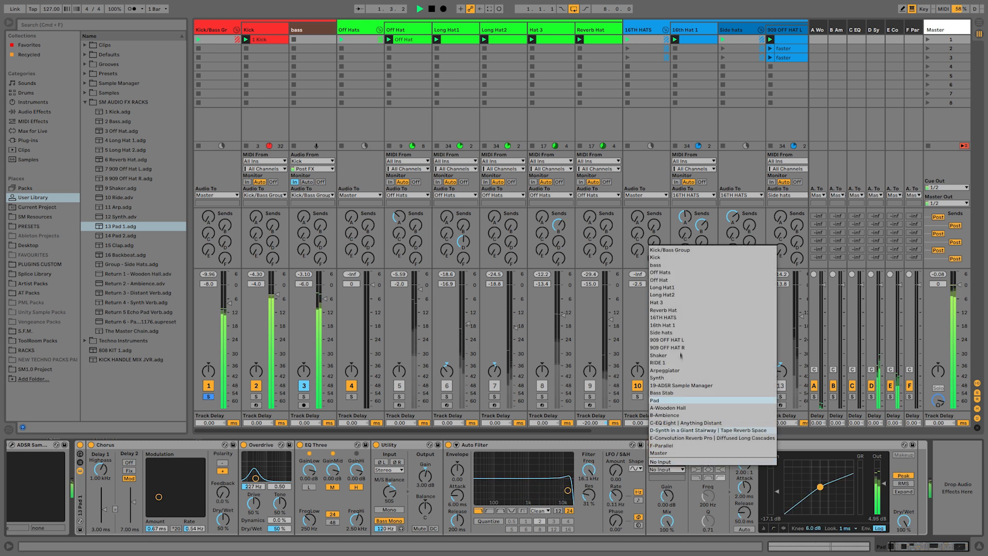
pyautogui.click(661, 257)
pyautogui.moveTo(778, 489); pyautogui.dragTo(779, 484)
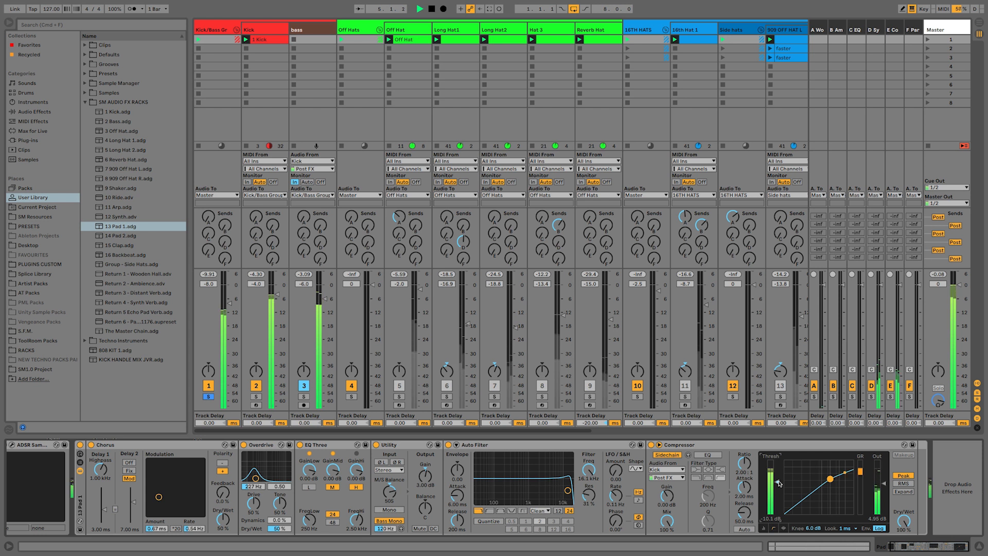
# - Hide the browser and duplicate the Pad track at the end of the track list
pyautogui.click(9, 23)
pyautogui.hscroll(5, 370, 109)
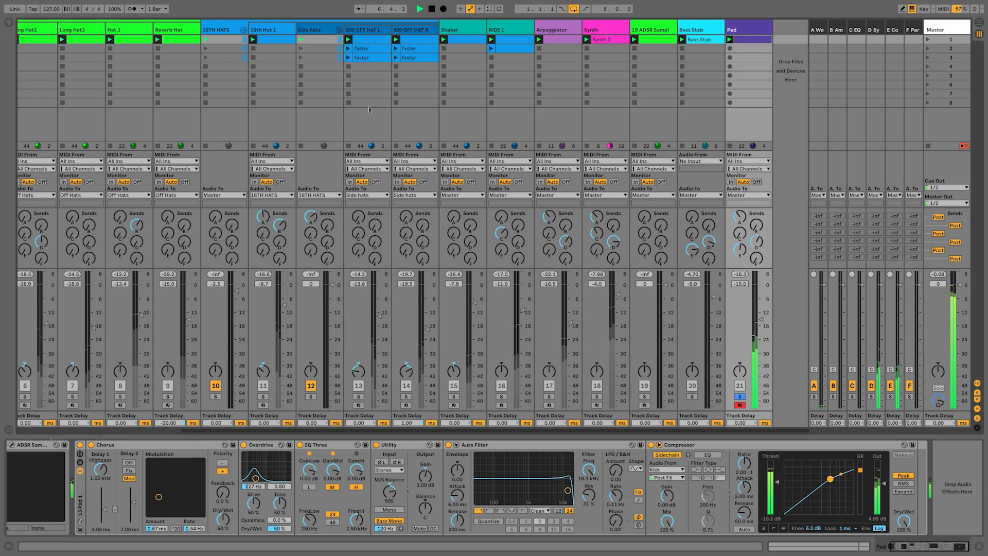
pyautogui.click(740, 30)
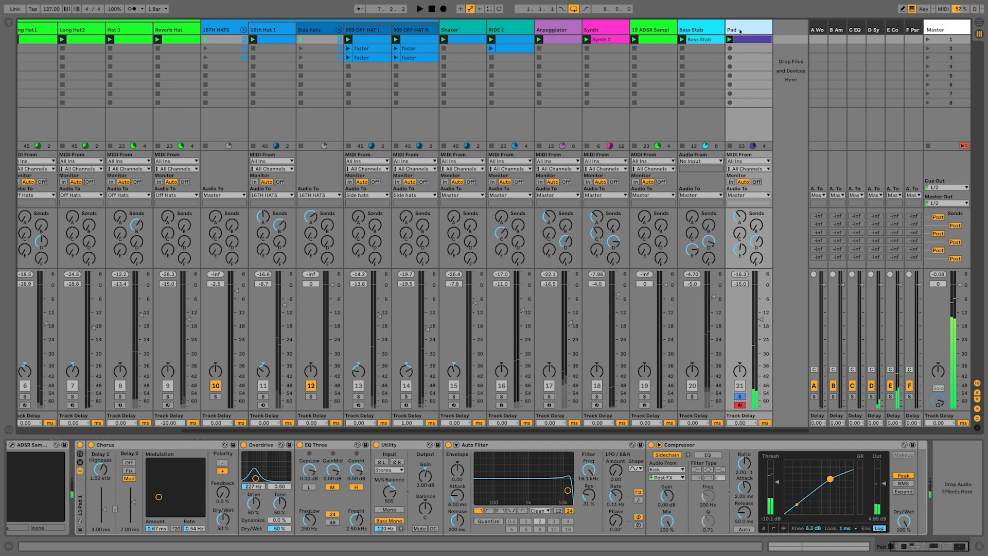
pyautogui.hotkey('ctrl', 'd')
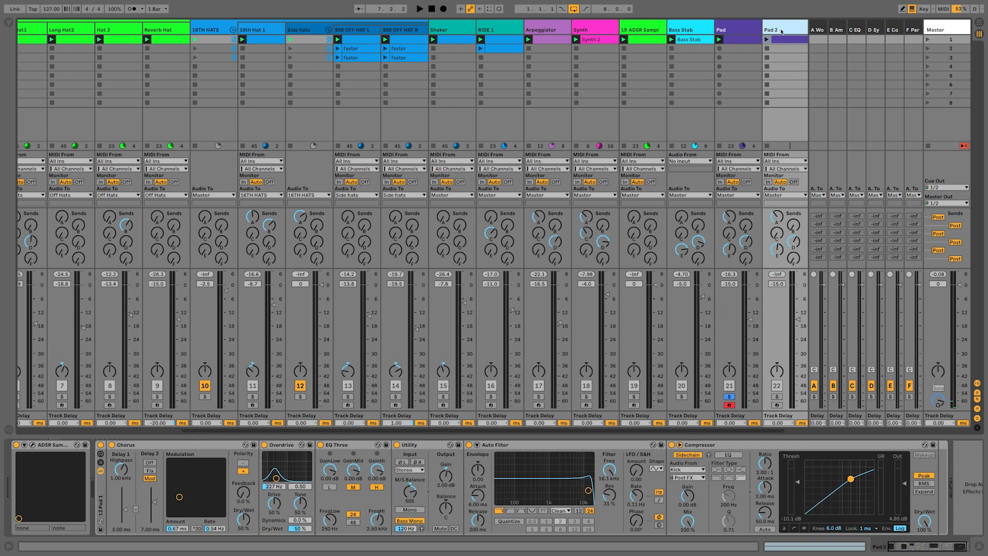
# - Open the duplicated Pad 2 clip with all keys unfolded and transpose its note up seven semitones to G2
pyautogui.doubleClick(781, 40)
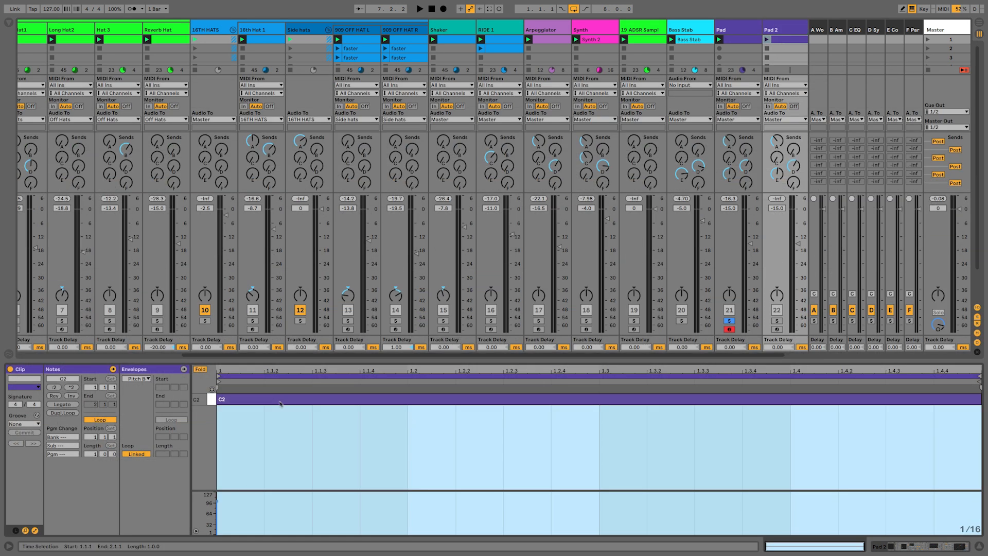
pyautogui.click(201, 370)
pyautogui.click(236, 399)
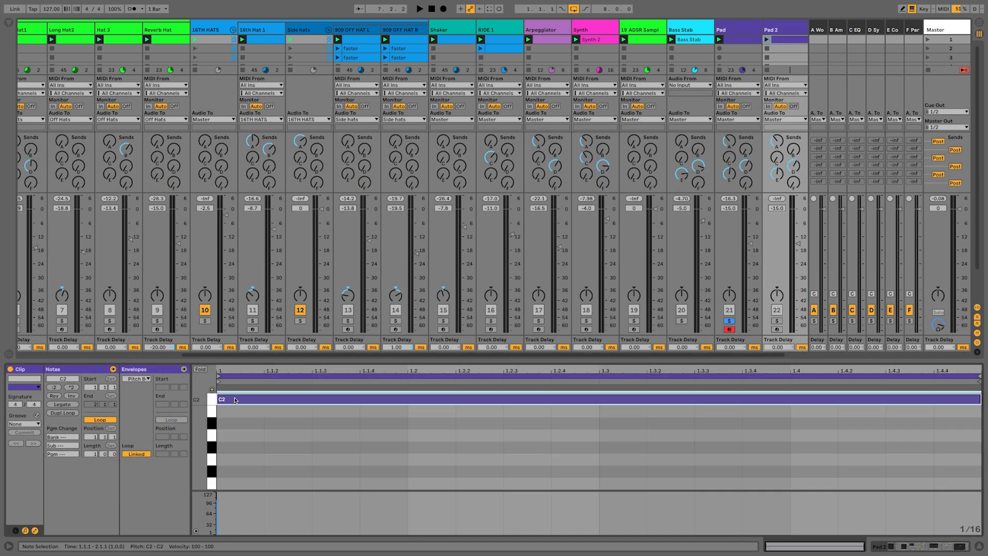
pyautogui.press('Up')
pyautogui.press('Up')
pyautogui.press('Up')
pyautogui.press('Up')
pyautogui.press('Up')
pyautogui.press('Up')
pyautogui.press('Up')
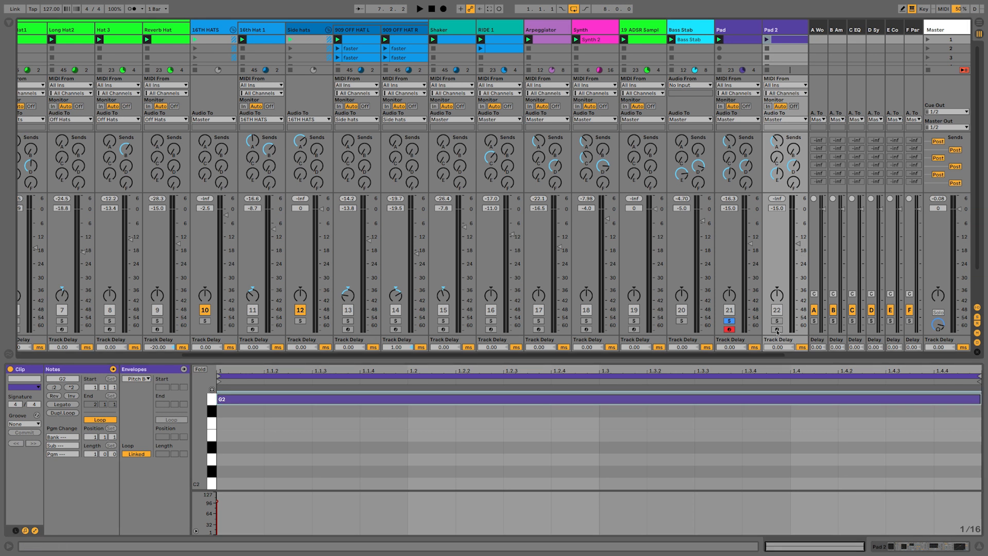
# - Solo Pad 2, lower its volume to -56.0 dB and play its clip together with the original Pad
pyautogui.hscroll(-6, 499, 282)
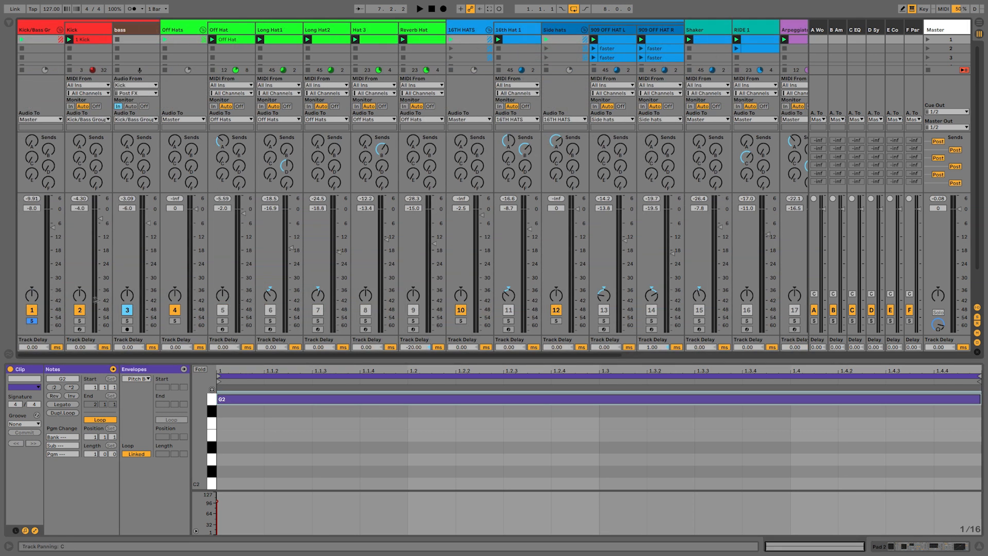
pyautogui.hscroll(6, 500, 292)
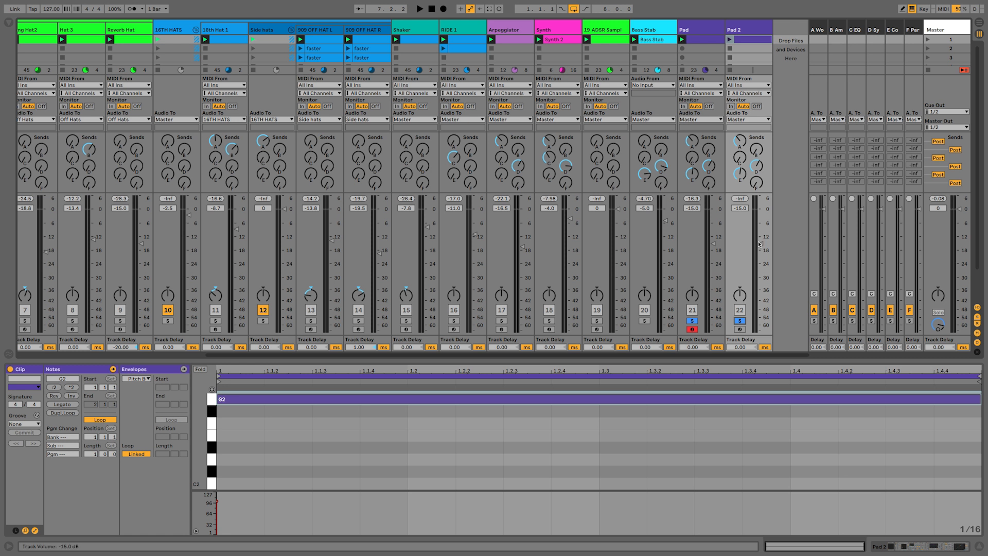
pyautogui.moveTo(761, 289); pyautogui.dragTo(760, 318)
pyautogui.press('space')
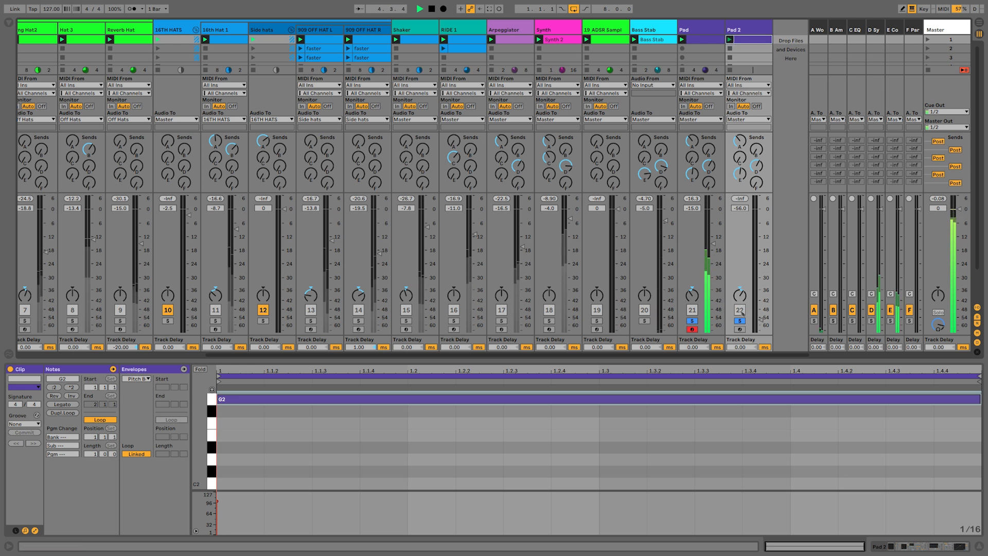
# - Raise the Pad track's send E to -7.3 dB and fade Pad 2 in, bringing its volume back down to -45.3 dB
pyautogui.moveTo(691, 175); pyautogui.dragTo(691, 144)
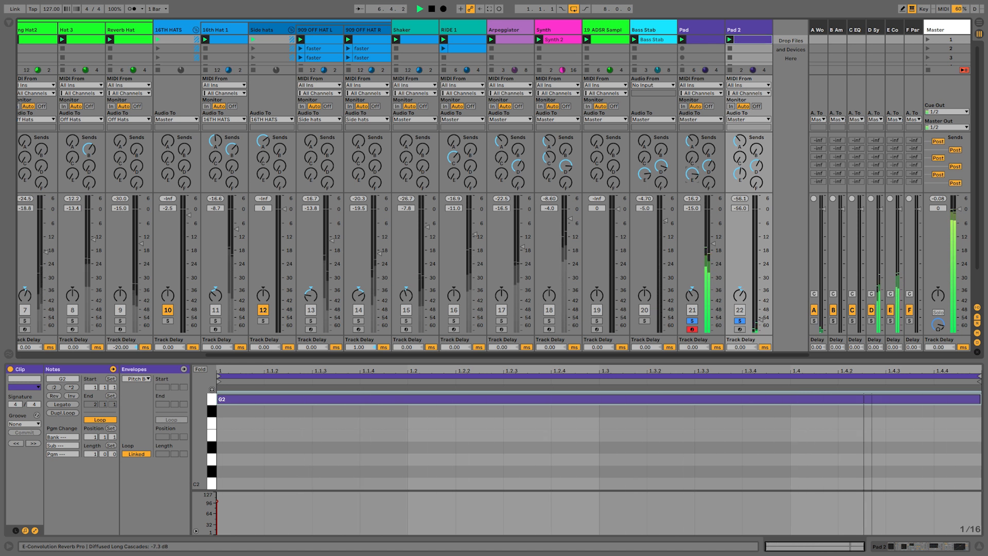
pyautogui.moveTo(758, 300); pyautogui.dragTo(757, 237)
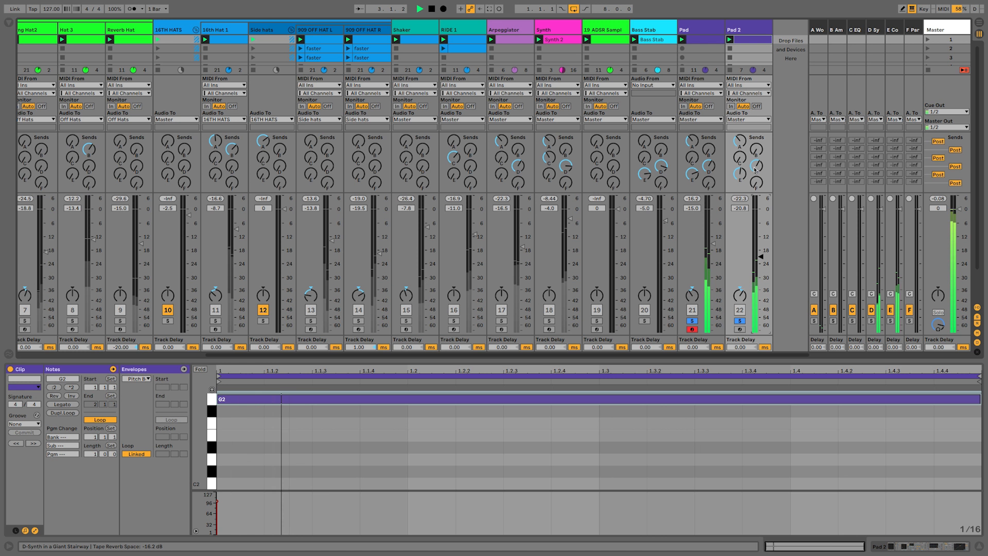
pyautogui.moveTo(762, 258); pyautogui.dragTo(762, 308)
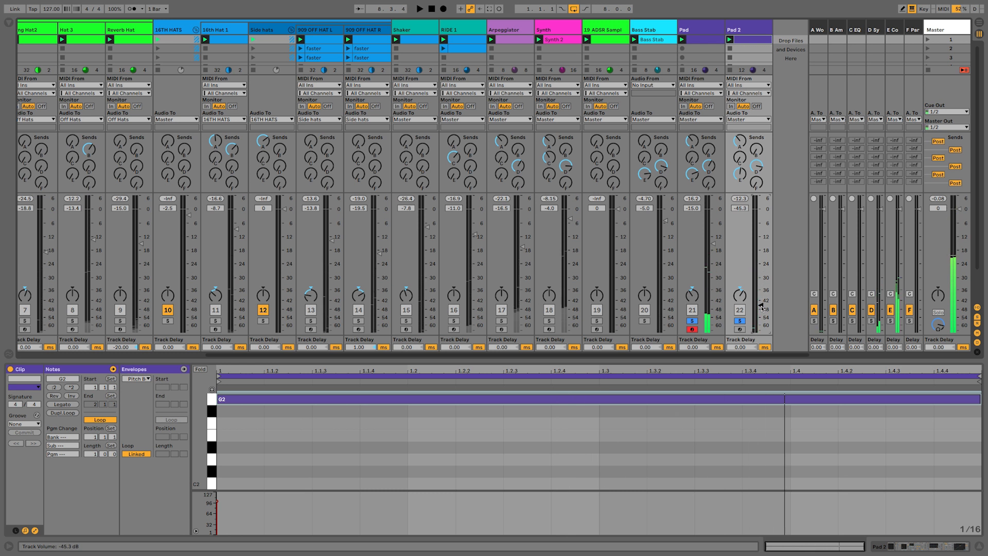